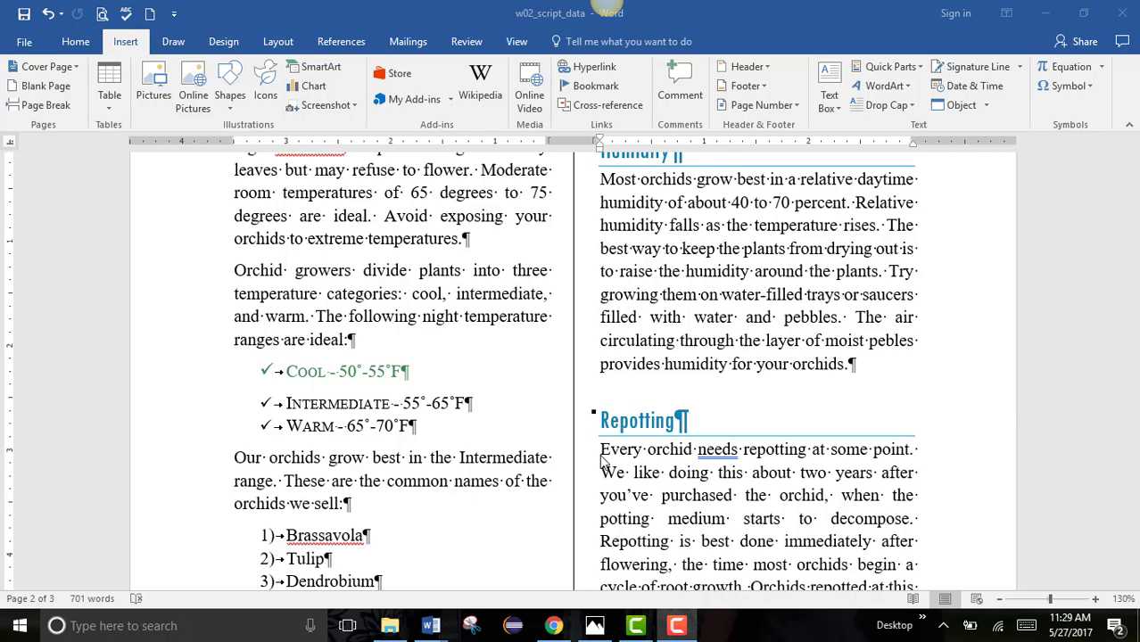
- Insert the picture w02_script_data1 at the start of the first paragraph under the Repotting heading
left_click(602, 455)
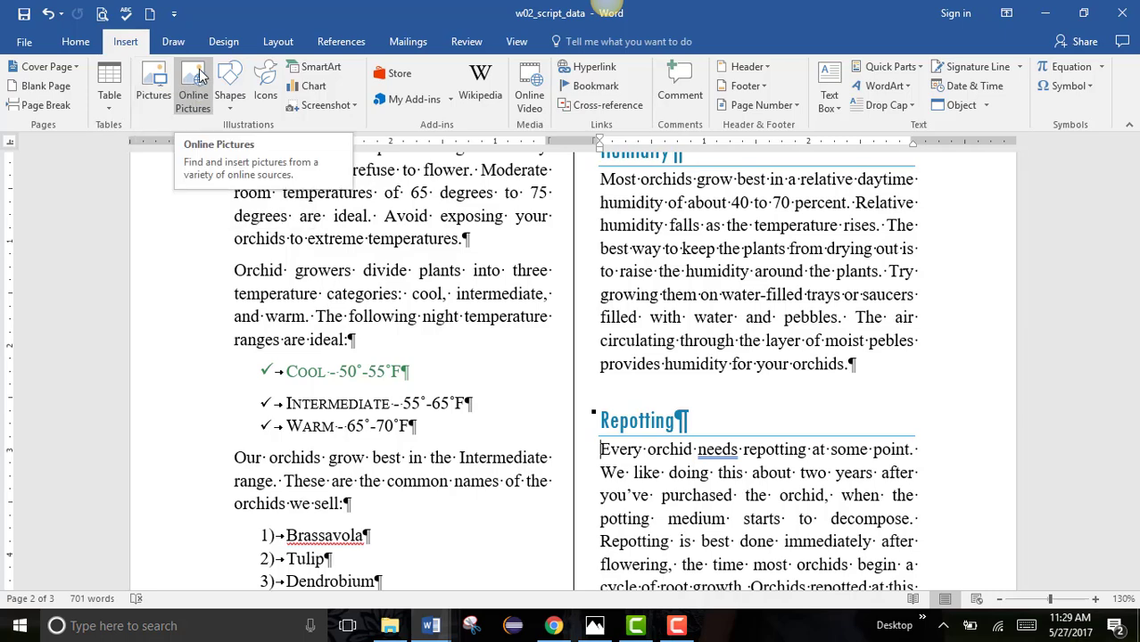
left_click(151, 97)
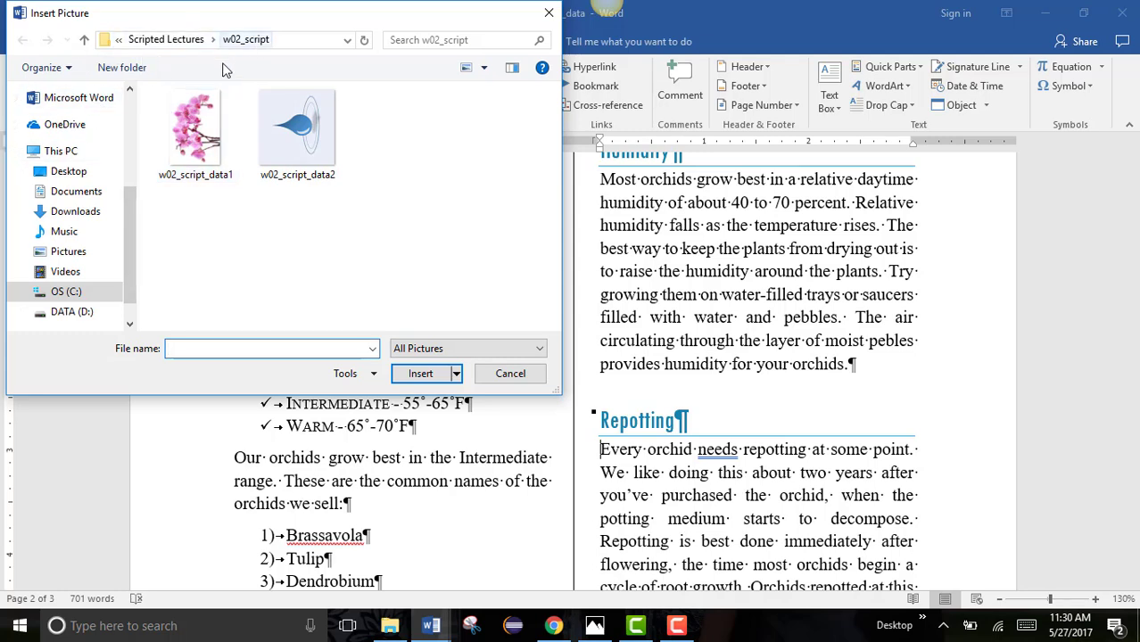
left_click(211, 118)
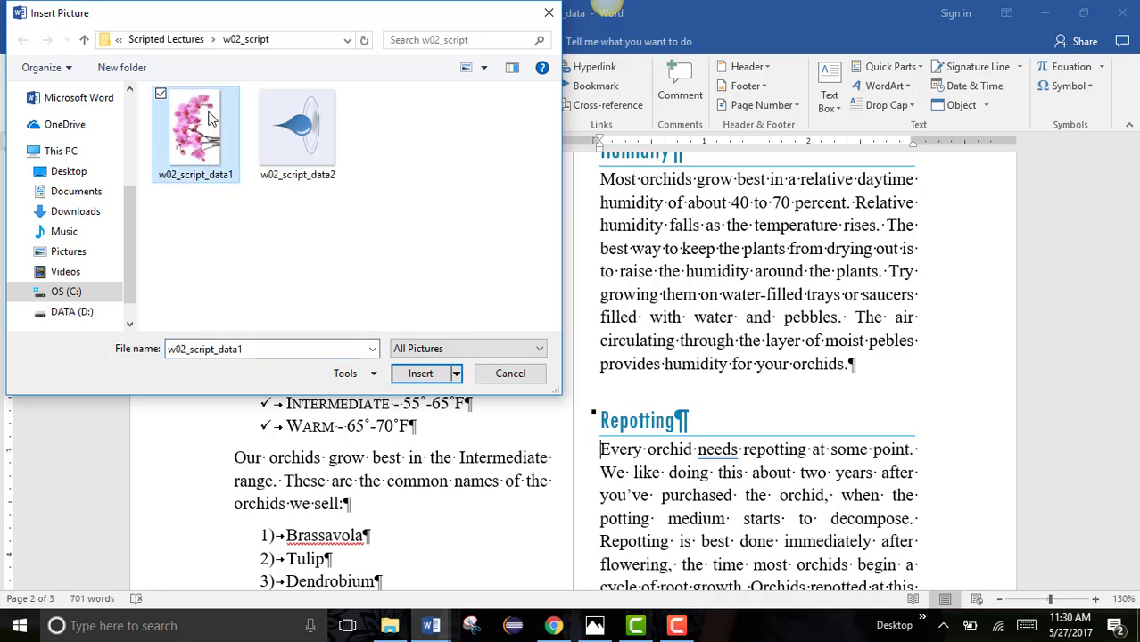
left_click(422, 375)
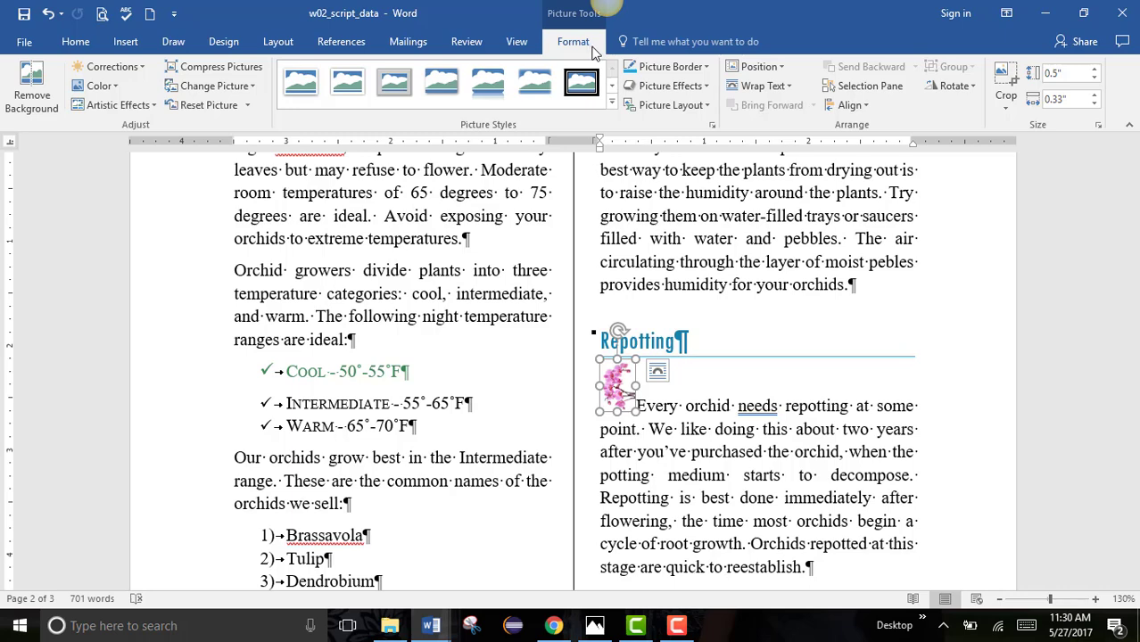
- Rotate the orchid picture right 90° and enlarge it proportionally to about 0.83" high by 0.55" wide
left_click(968, 89)
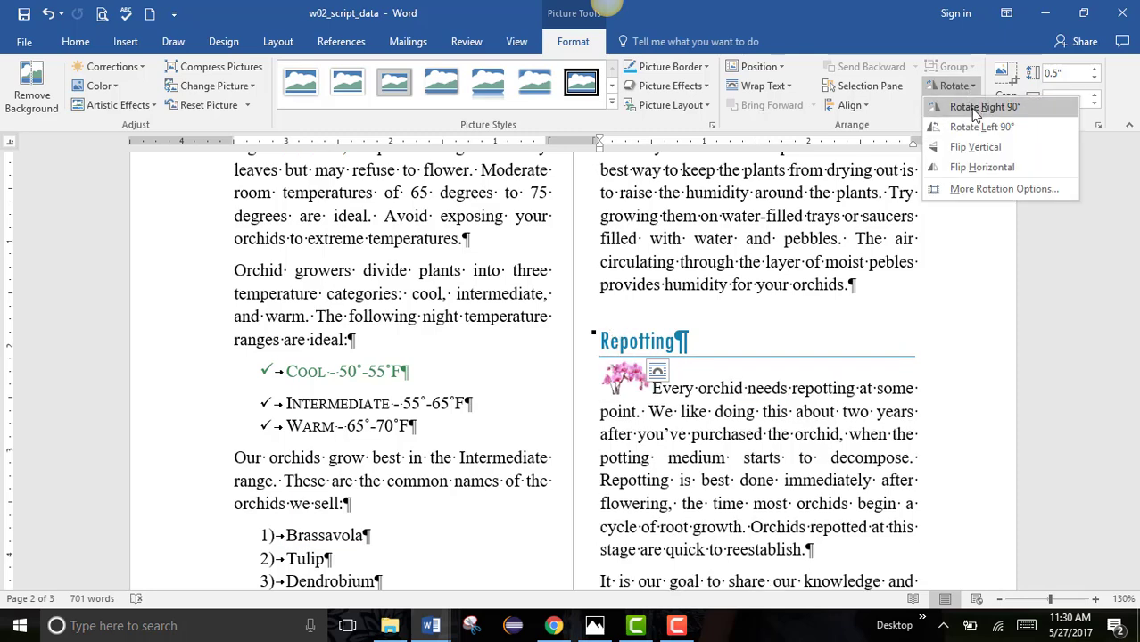
left_click(975, 108)
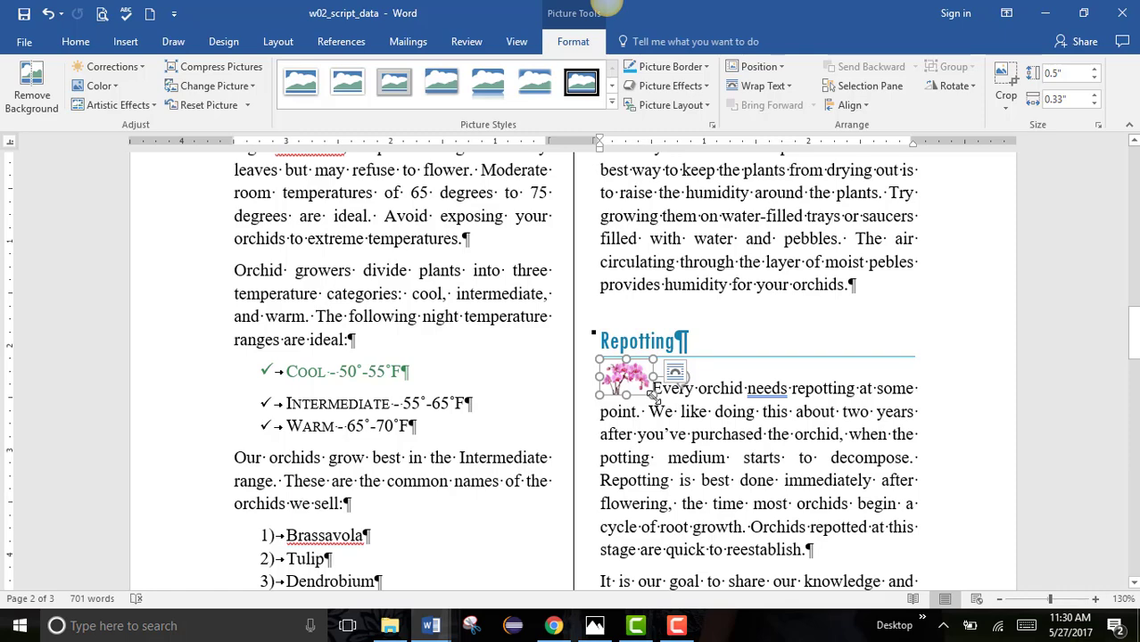
left_click_drag(654, 396, 675, 416)
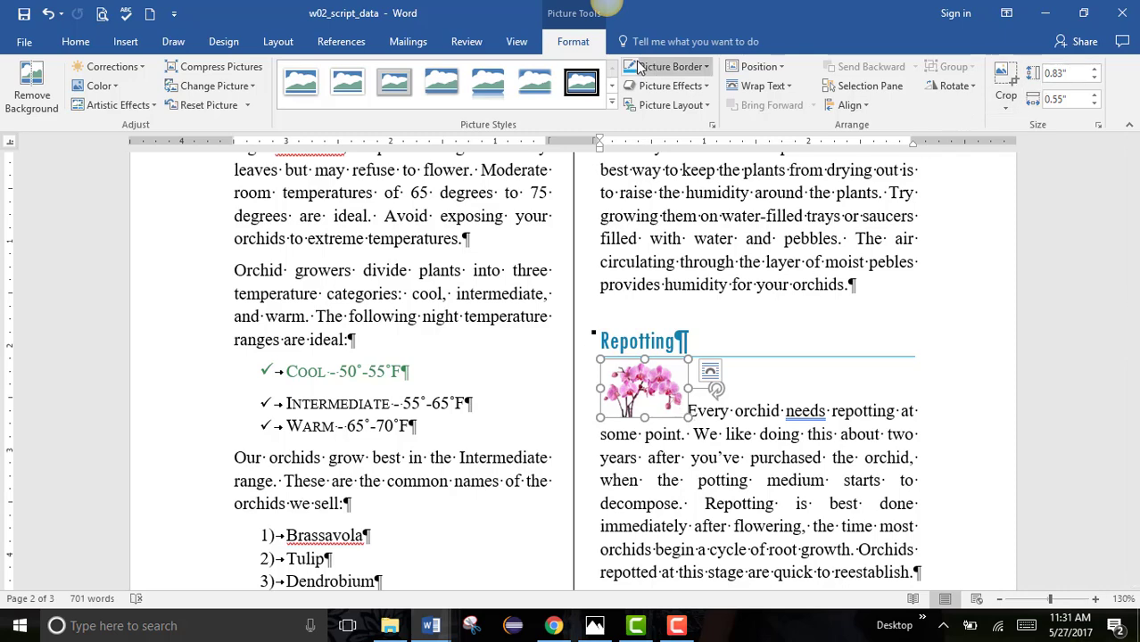
left_click(1073, 76)
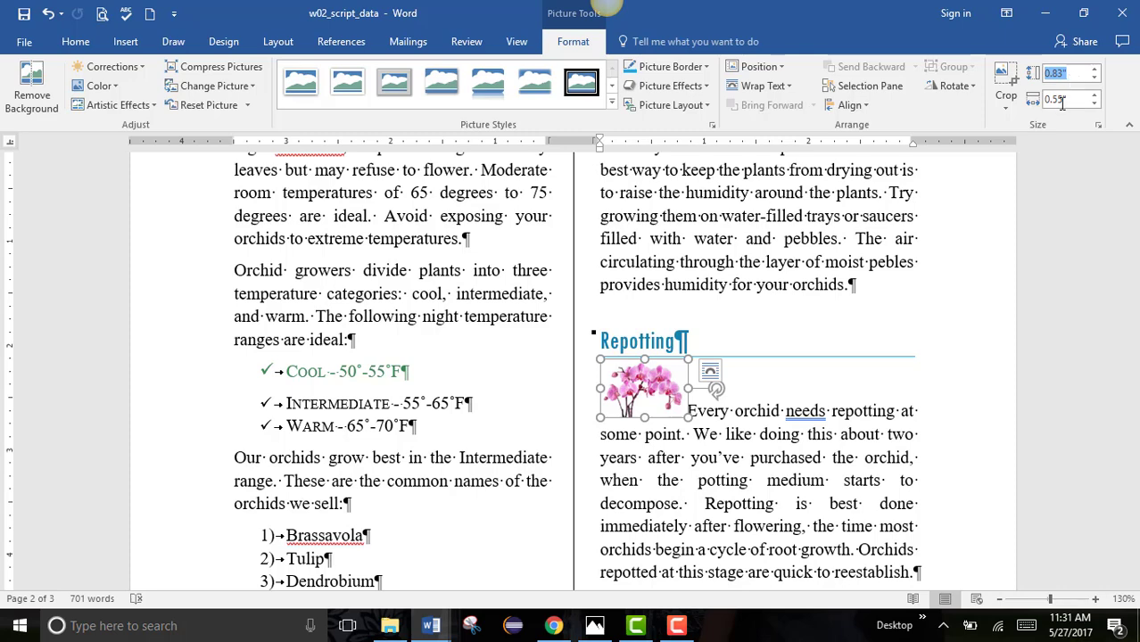
left_click(1075, 73)
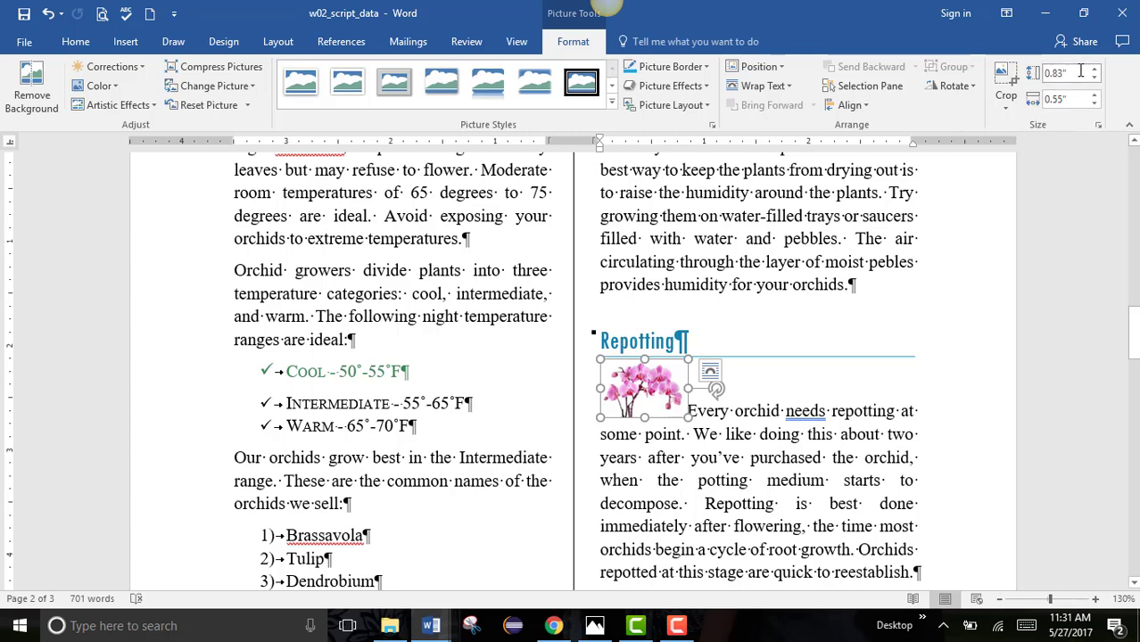
left_click(1080, 96)
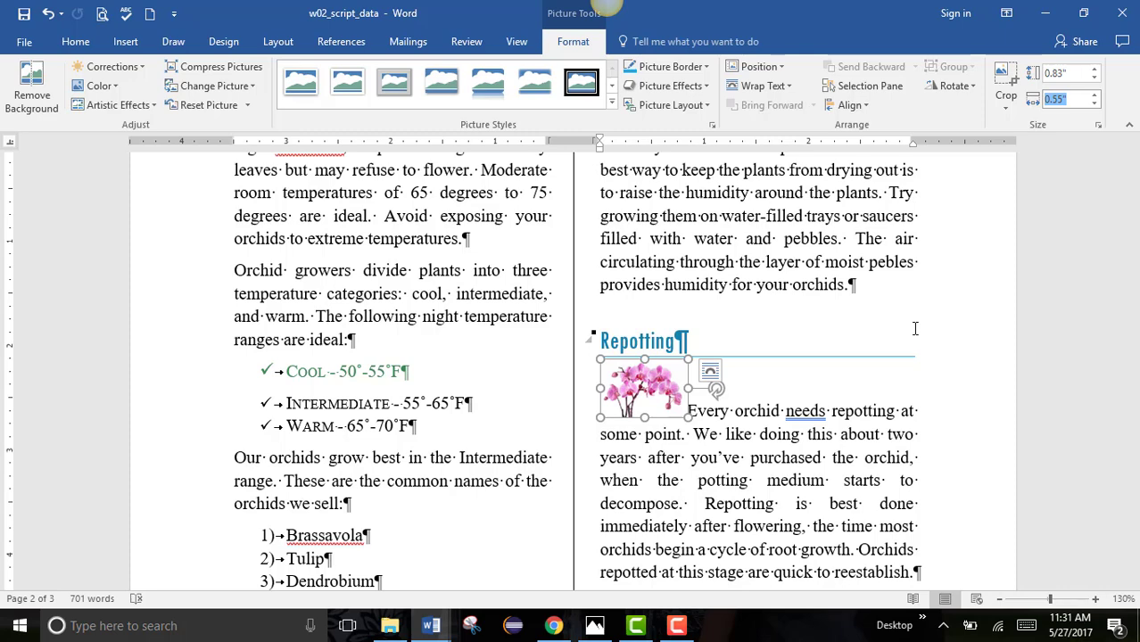
- Set the orchid picture's wrapping to Square, and try moving it into the Humidity paragraph and back to the start of the Repotting text
left_click(714, 382)
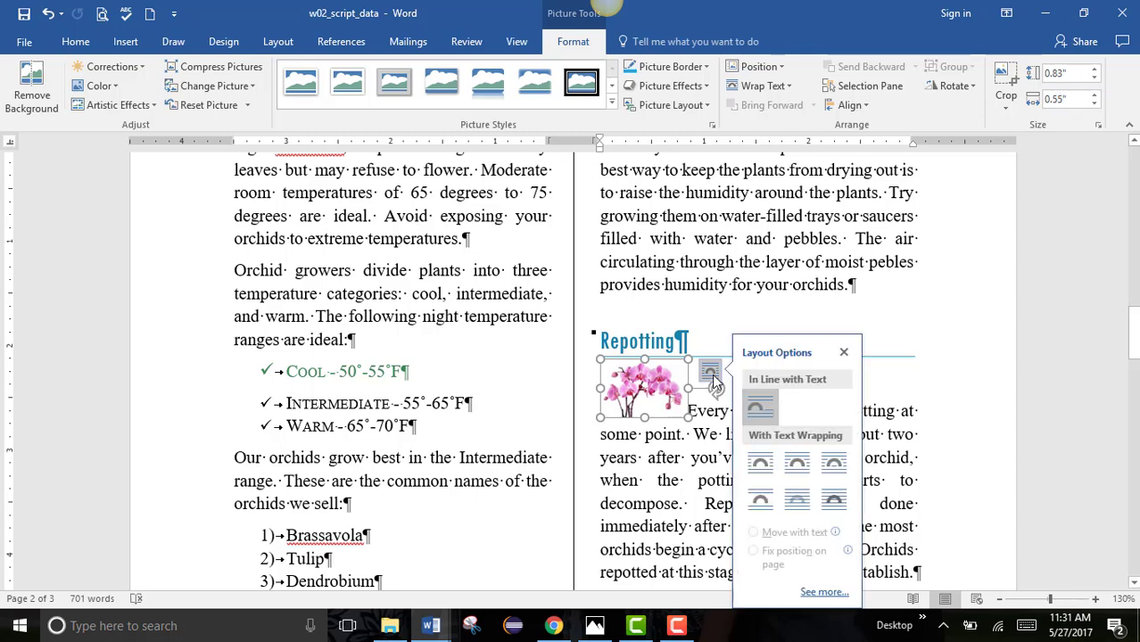
left_click(763, 463)
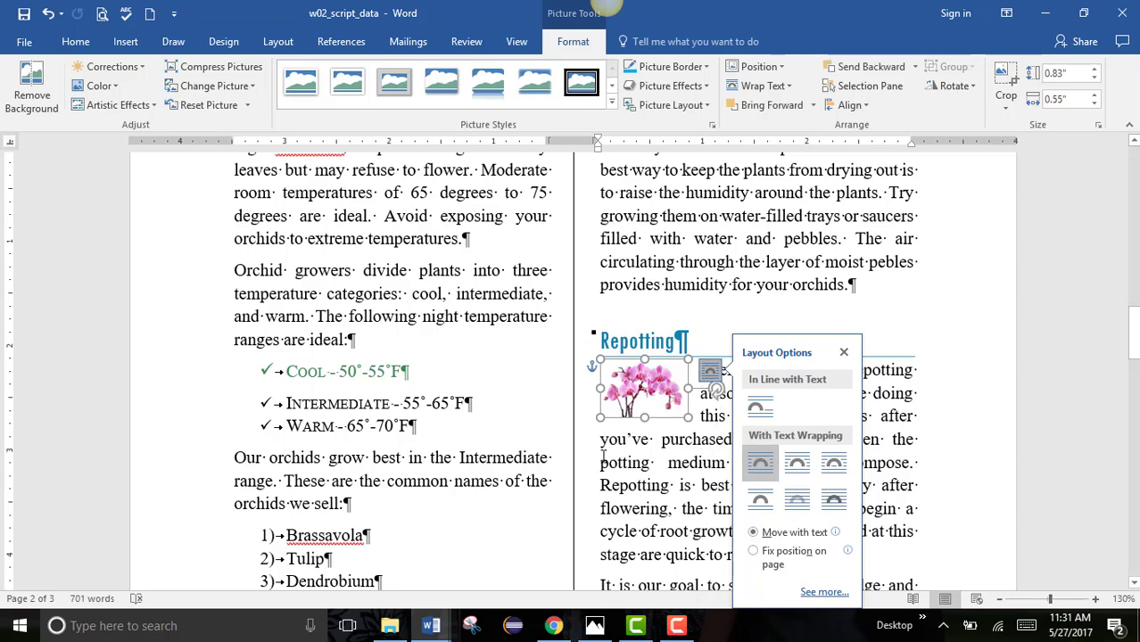
left_click_drag(629, 412, 716, 254)
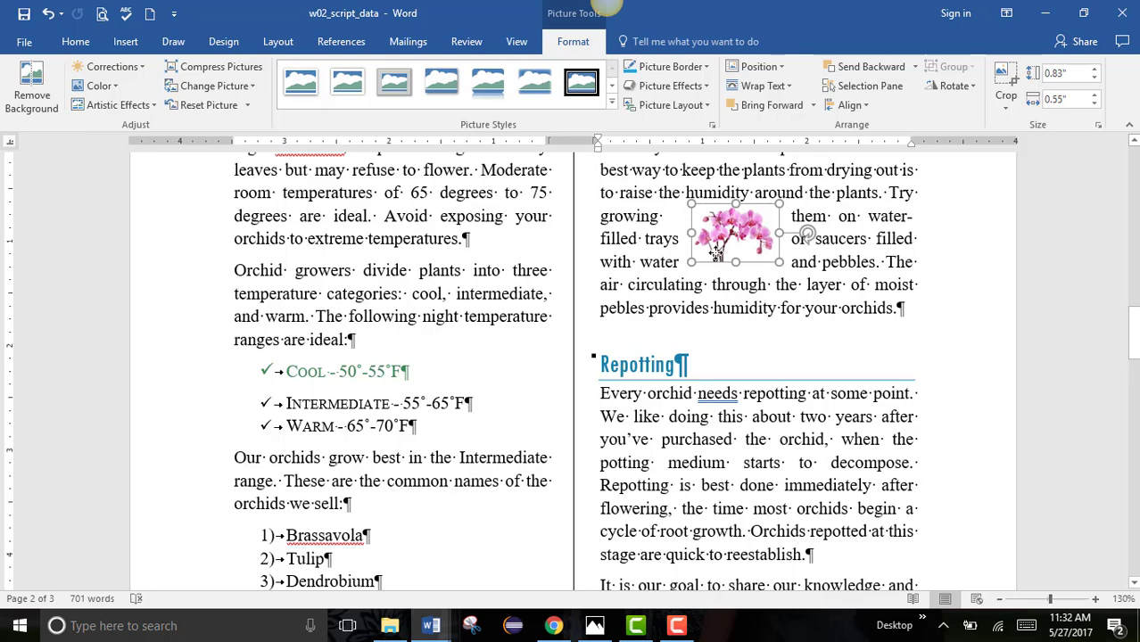
left_click_drag(717, 254, 633, 411)
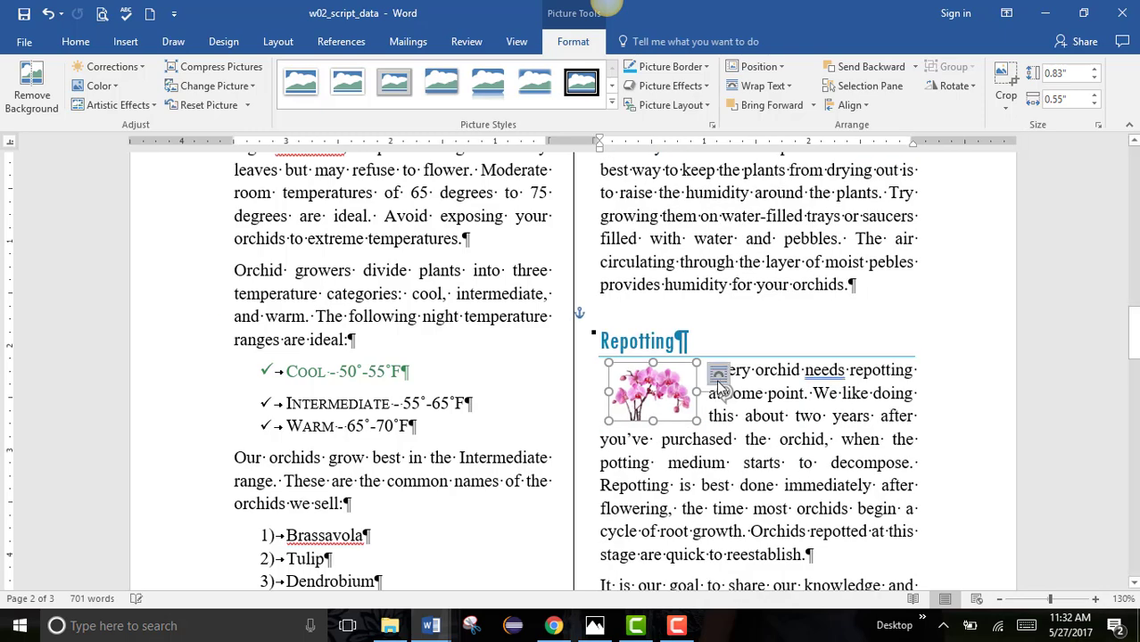
- Try Tight and then Through text wrapping on the orchid picture, nudging it slightly beside the first Repotting lines
left_click(720, 375)
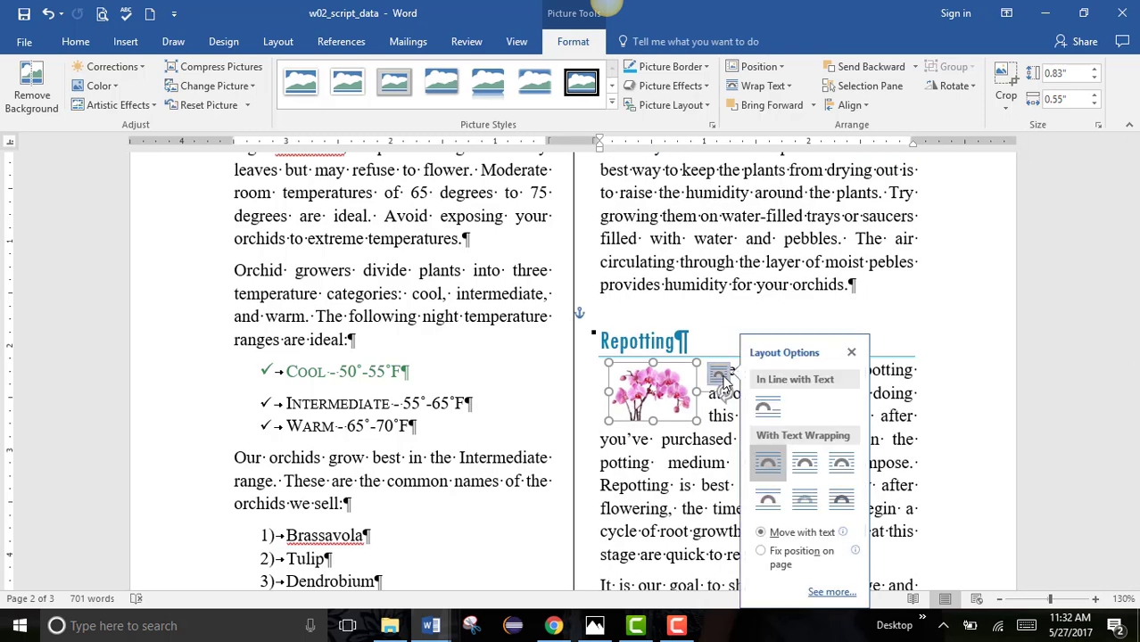
left_click(805, 463)
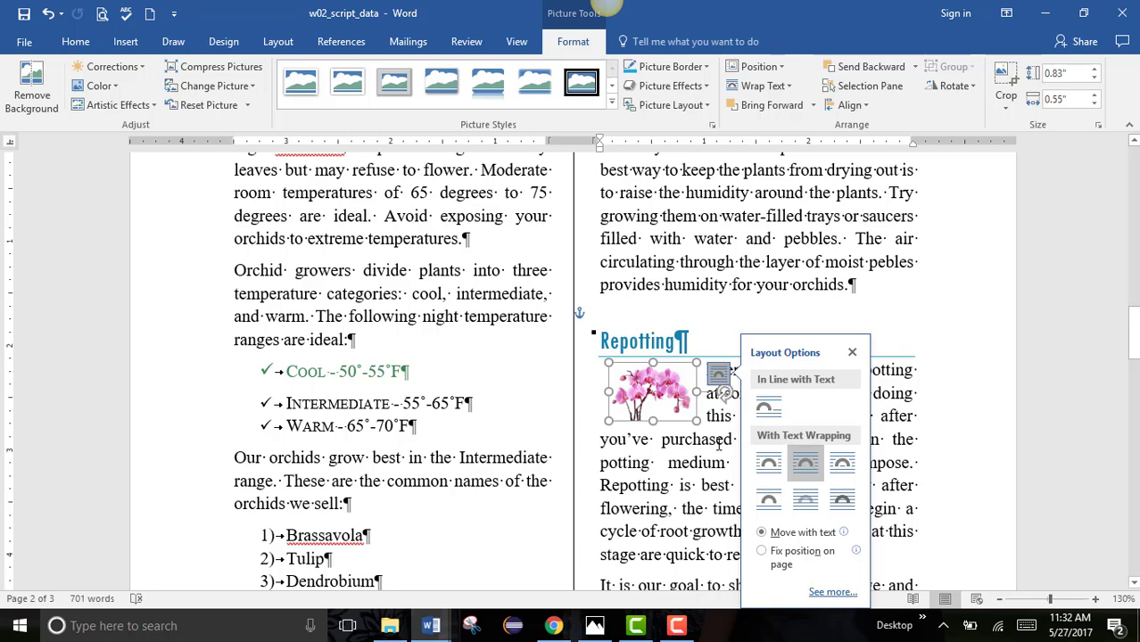
left_click(853, 470)
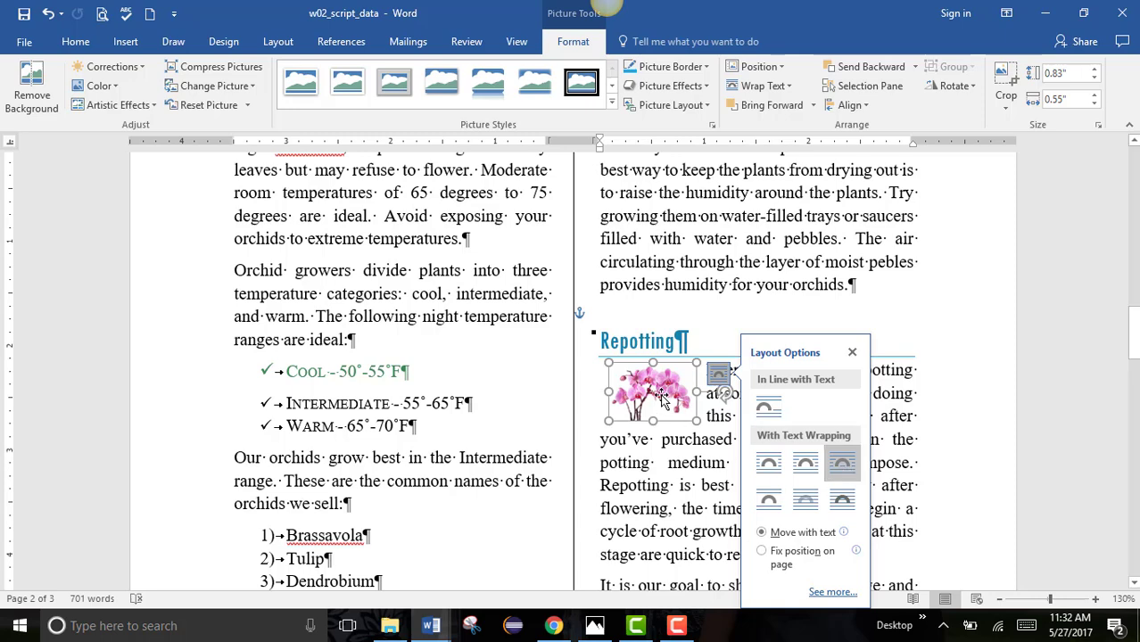
mouse_move(660, 402)
left_mouse_down()
mouse_move(781, 415)
mouse_move(750, 469)
mouse_move(762, 457)
mouse_move(768, 496)
mouse_move(733, 486)
mouse_move(739, 478)
mouse_move(654, 404)
mouse_move(640, 405)
left_mouse_up()
- Try Top and Bottom and then Behind Text wrapping on the orchid picture, moving it into the middle of the Repotting paragraph
left_click(721, 382)
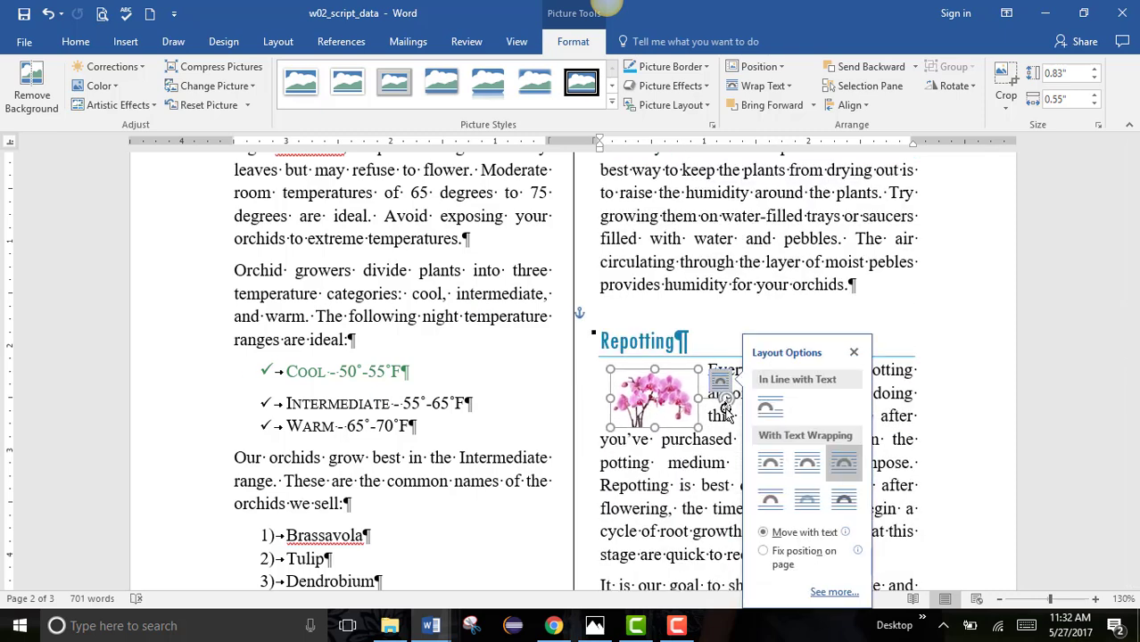
left_click(767, 502)
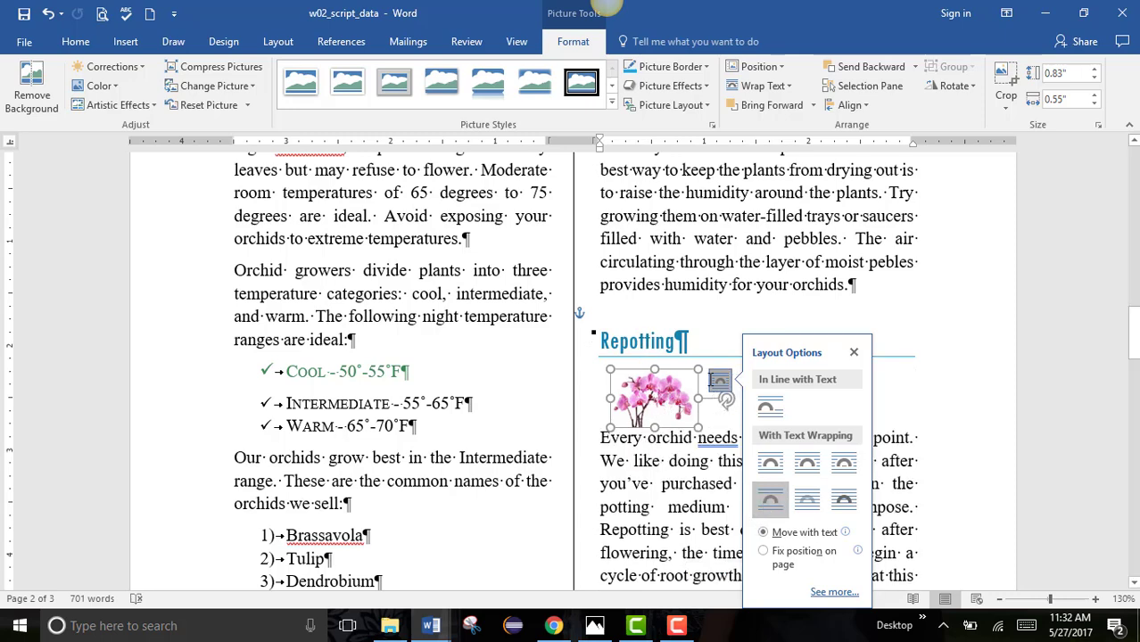
left_click(800, 505)
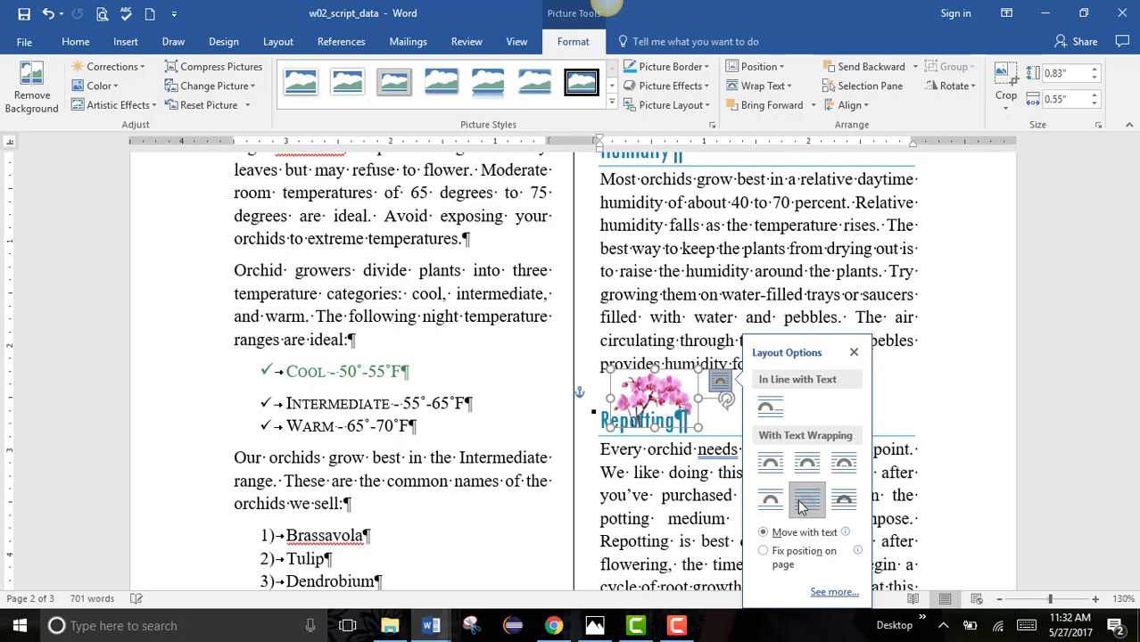
left_click_drag(675, 400, 683, 383)
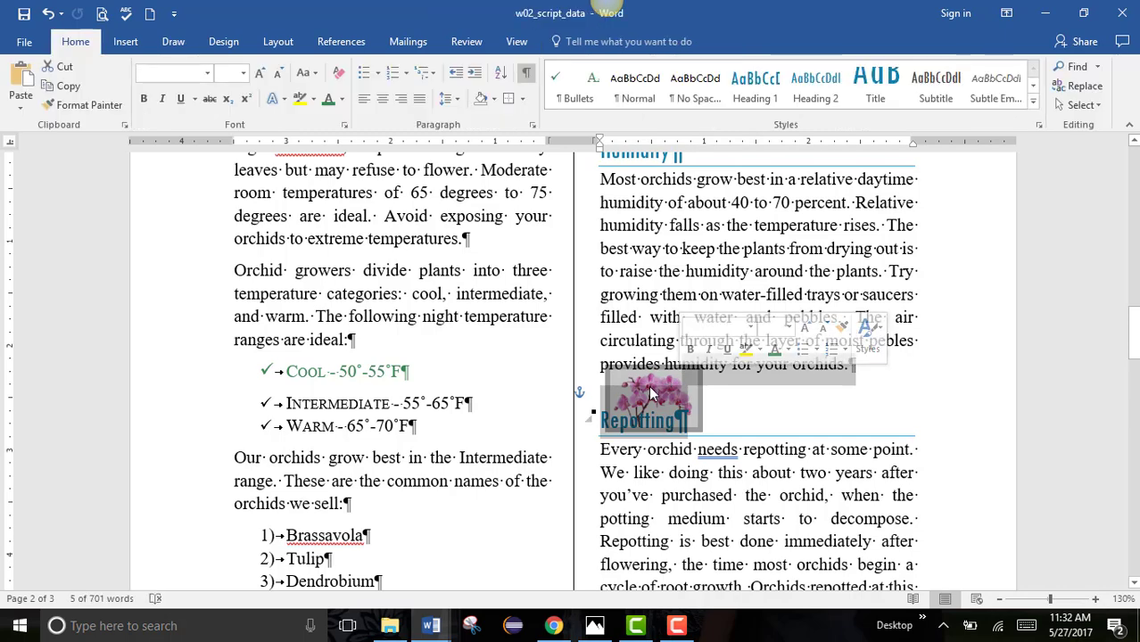
left_click_drag(709, 428, 754, 482)
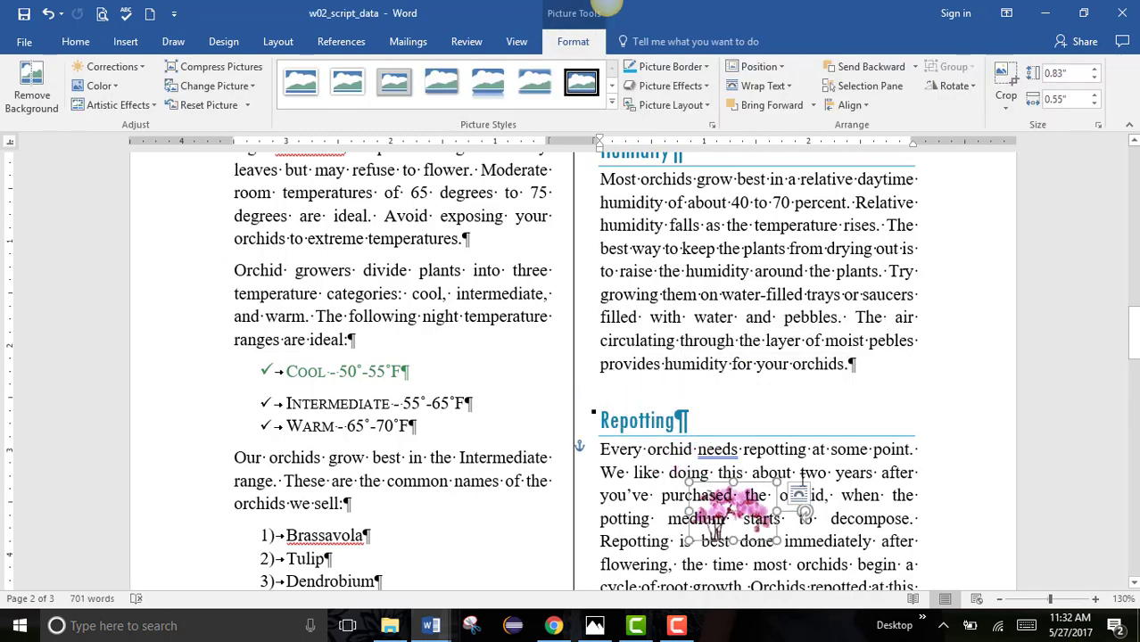
- Try In Front of Text, then Square wrapping on the orchid picture, and move it toward the Repotting paragraph's left side below its second line
left_click(799, 493)
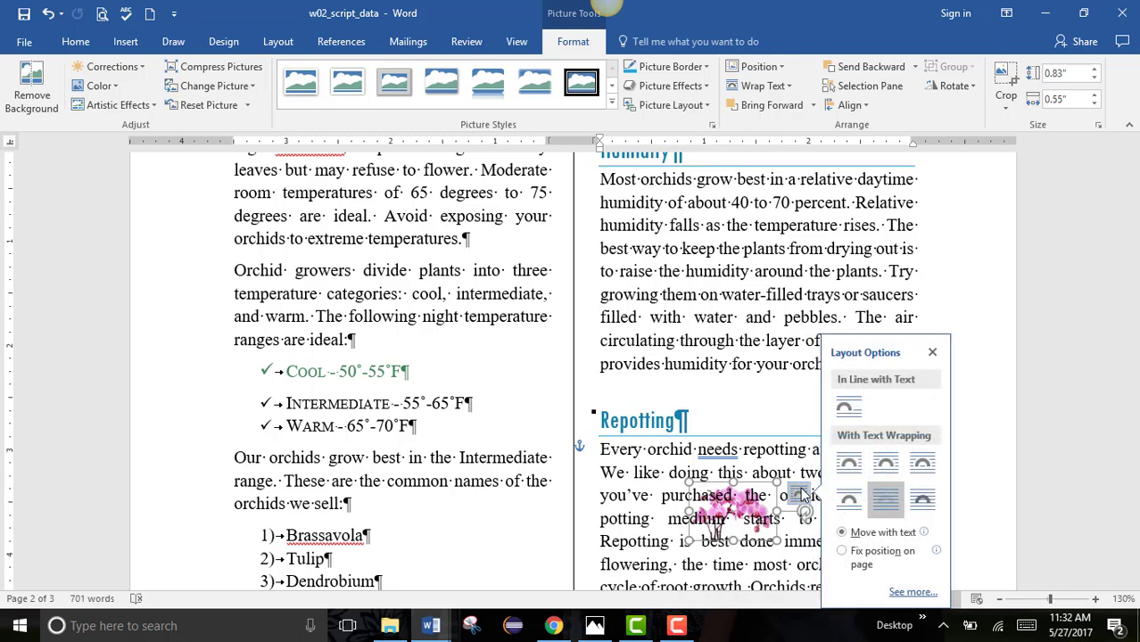
left_click(919, 502)
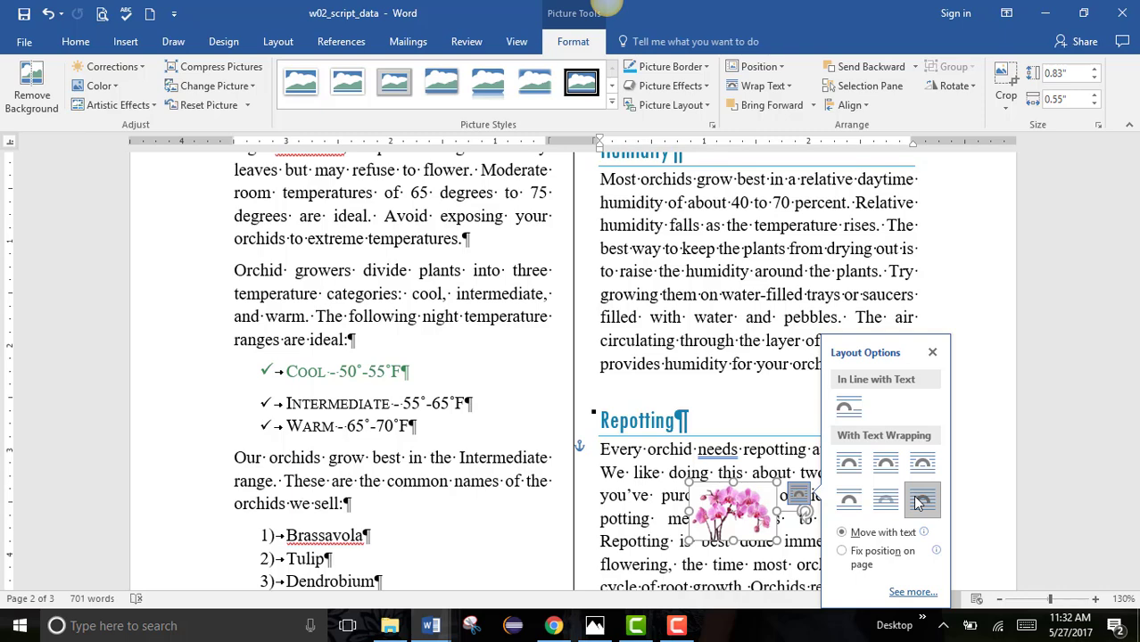
left_click(920, 501)
left_click(849, 475)
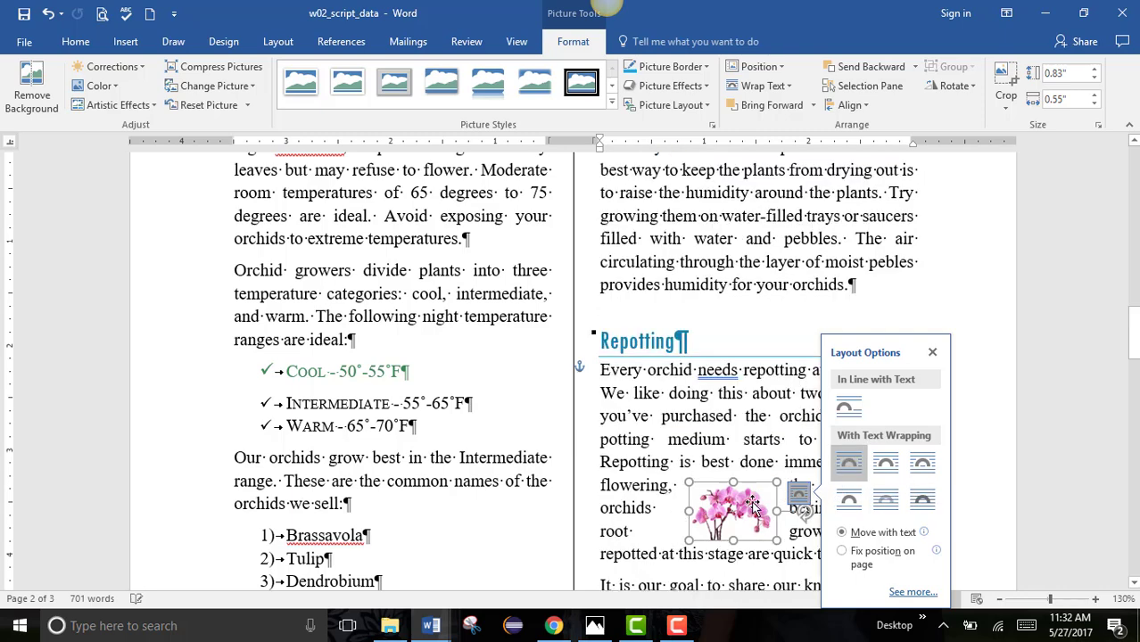
left_click_drag(742, 486, 663, 430)
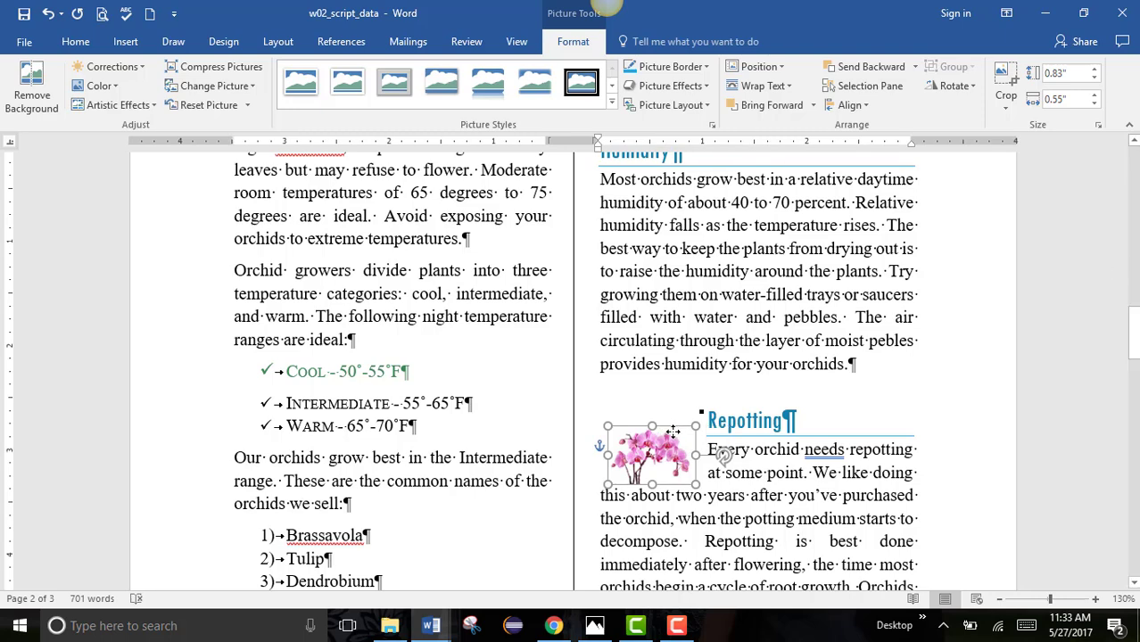
mouse_move(673, 431)
left_mouse_down()
mouse_move(709, 398)
mouse_move(703, 380)
mouse_move(693, 422)
left_mouse_up()
- Set the orchid picture's wrapping to Tight and align it with the column's left margin below the third line of the Repotting paragraph
left_click(737, 434)
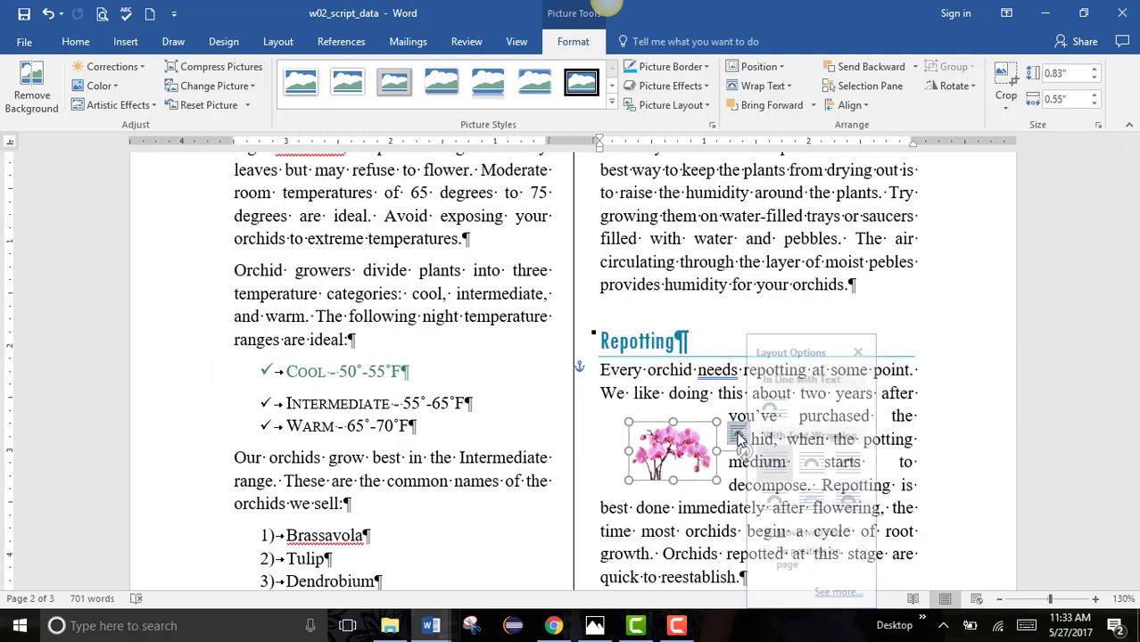
left_click(825, 464)
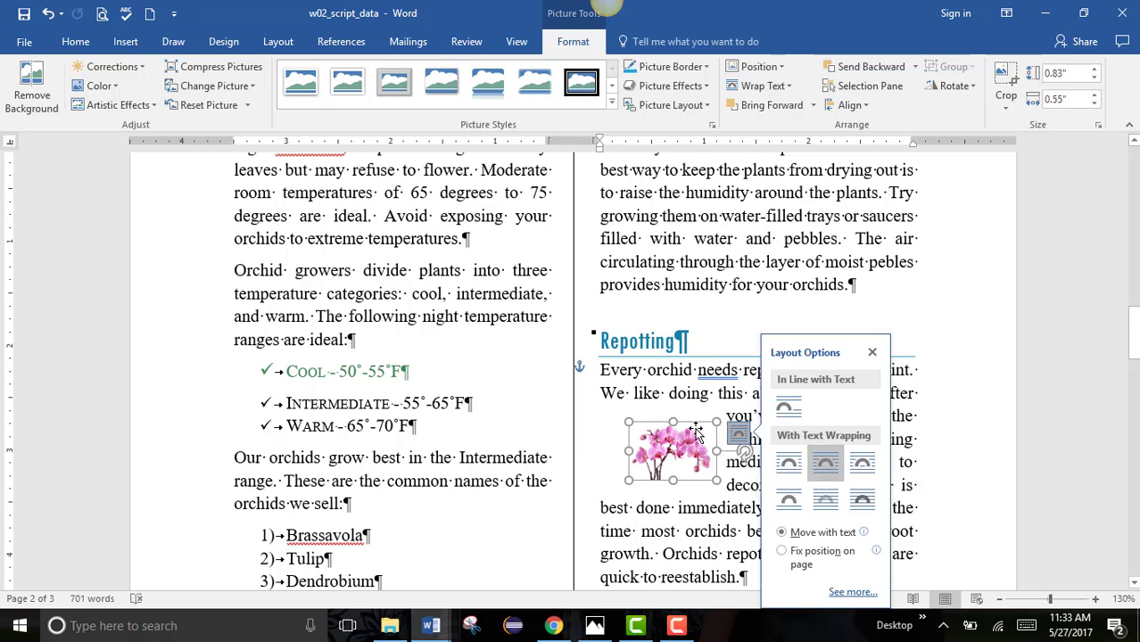
left_click_drag(696, 432, 659, 435)
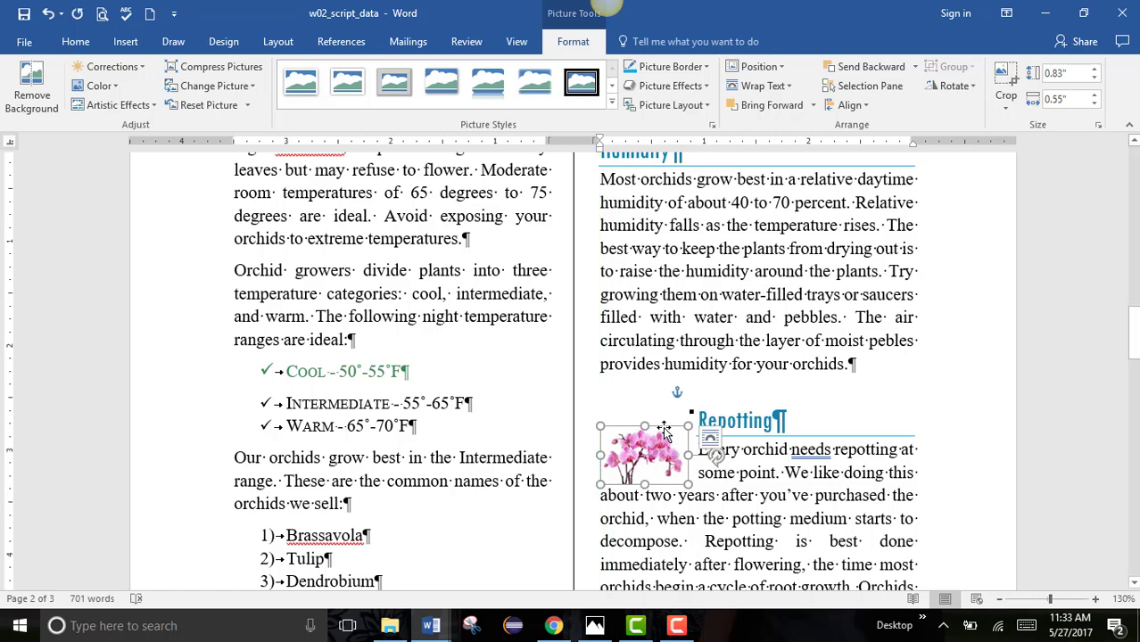
left_click_drag(666, 428, 654, 432)
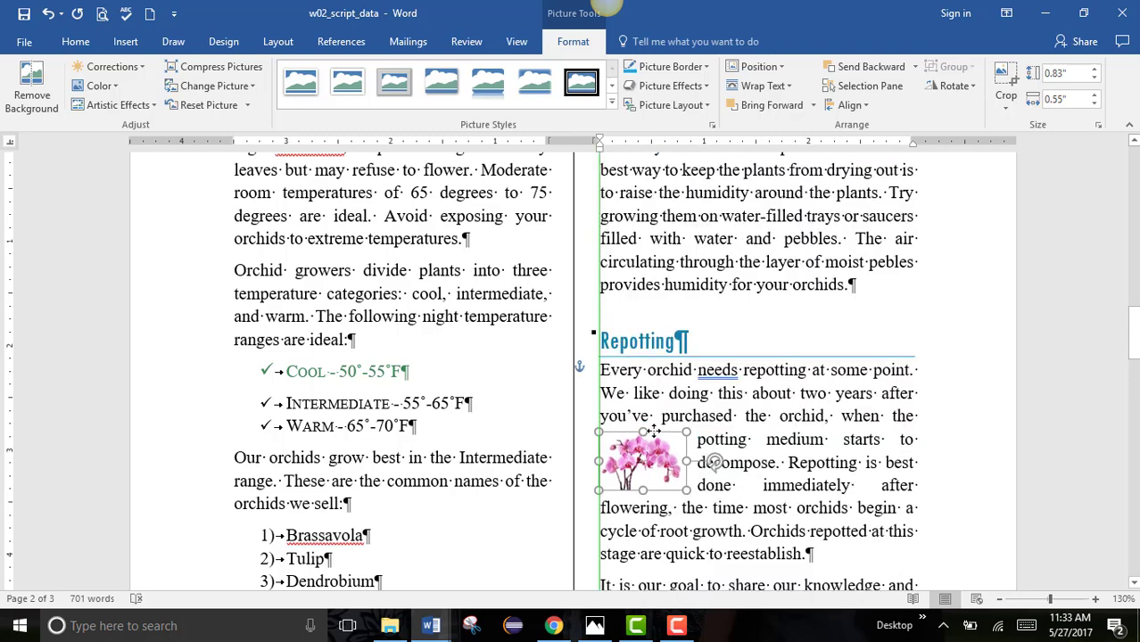
left_click_drag(654, 431, 654, 431)
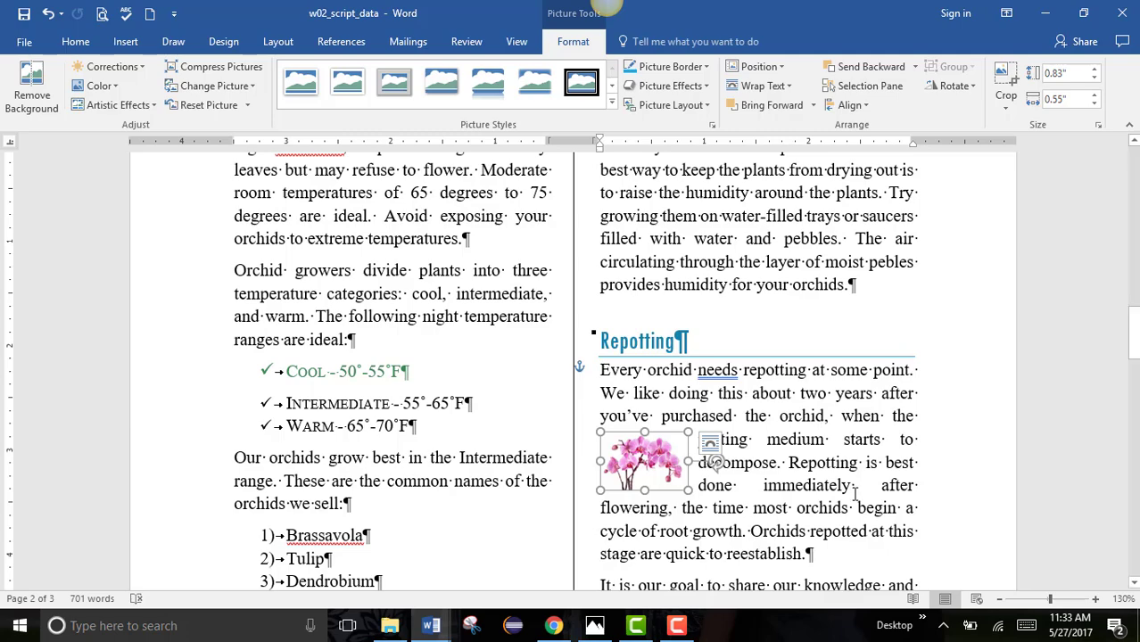
- Insert the picture w02_script_data2 at the start of the first paragraph under the Water heading
scroll(817, 429, "up", 15)
scroll(861, 484, "up", 3)
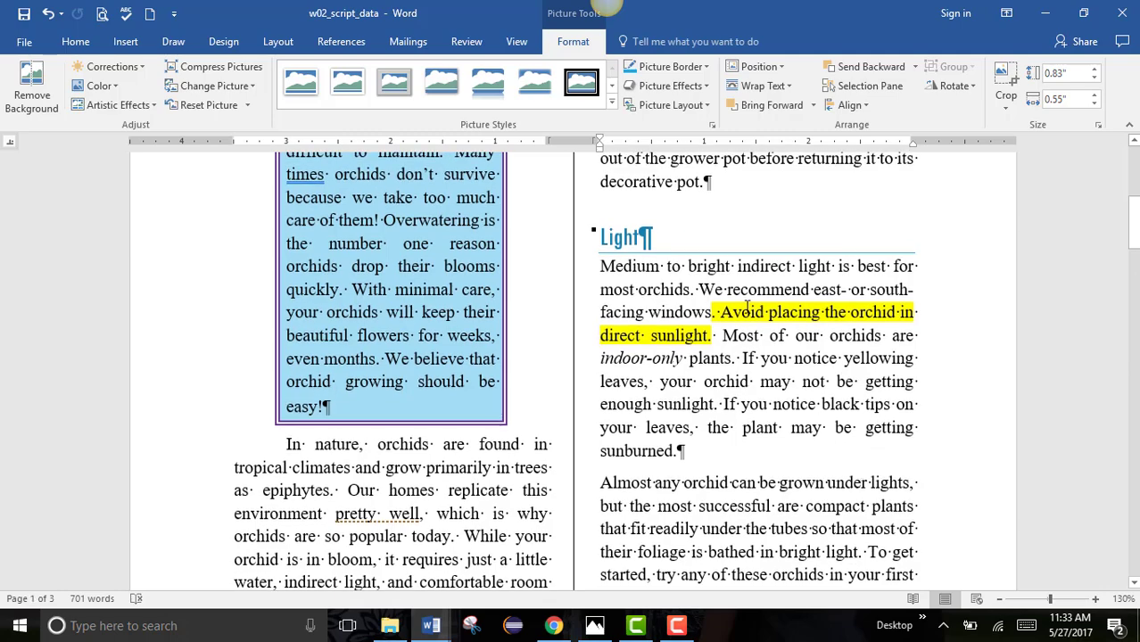
scroll(260, 311, "down", 8)
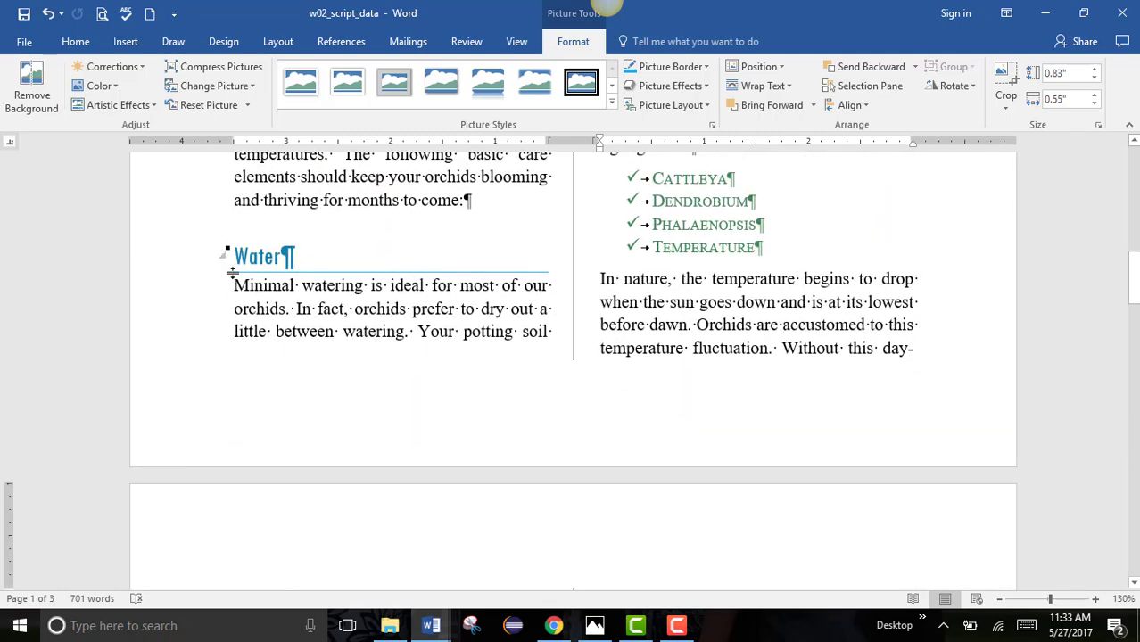
left_click(234, 285)
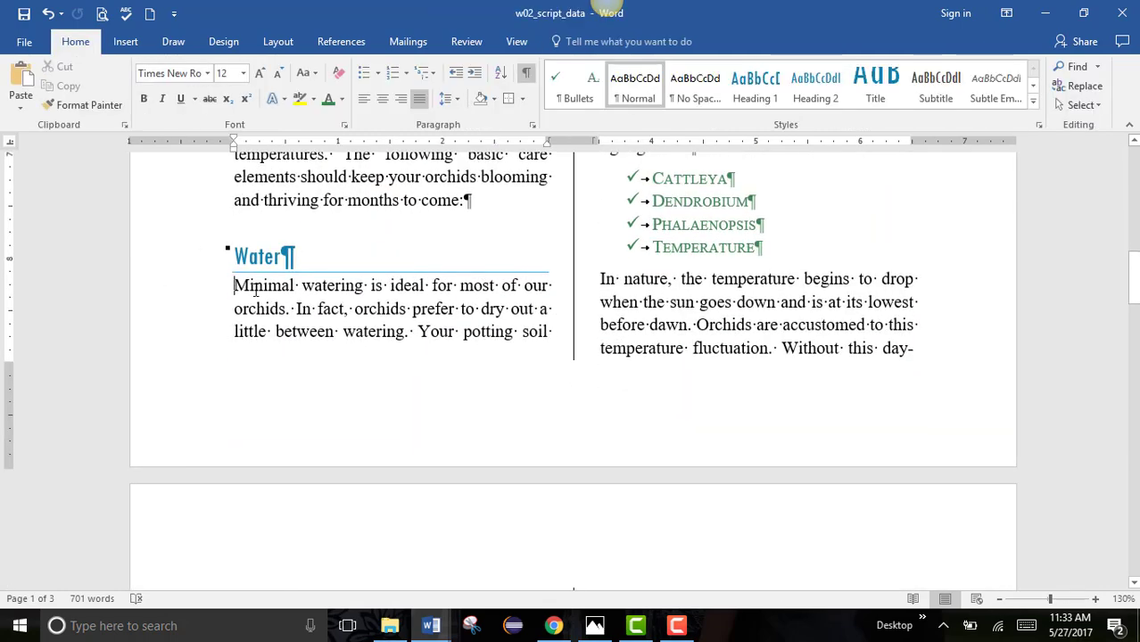
left_click(126, 42)
left_click(159, 87)
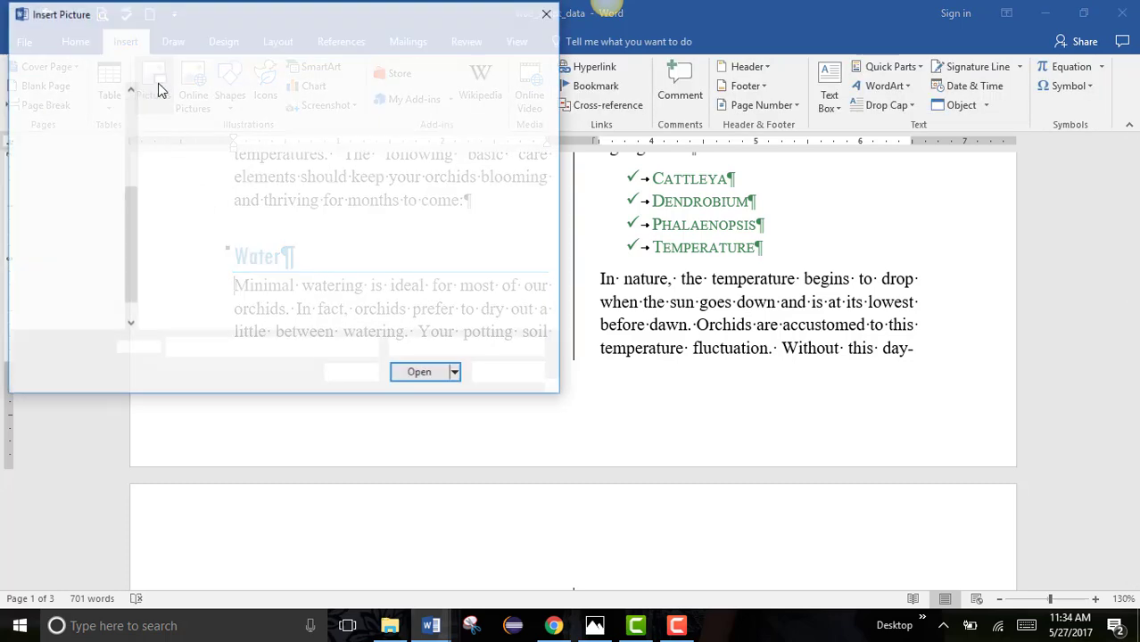
left_click(304, 142)
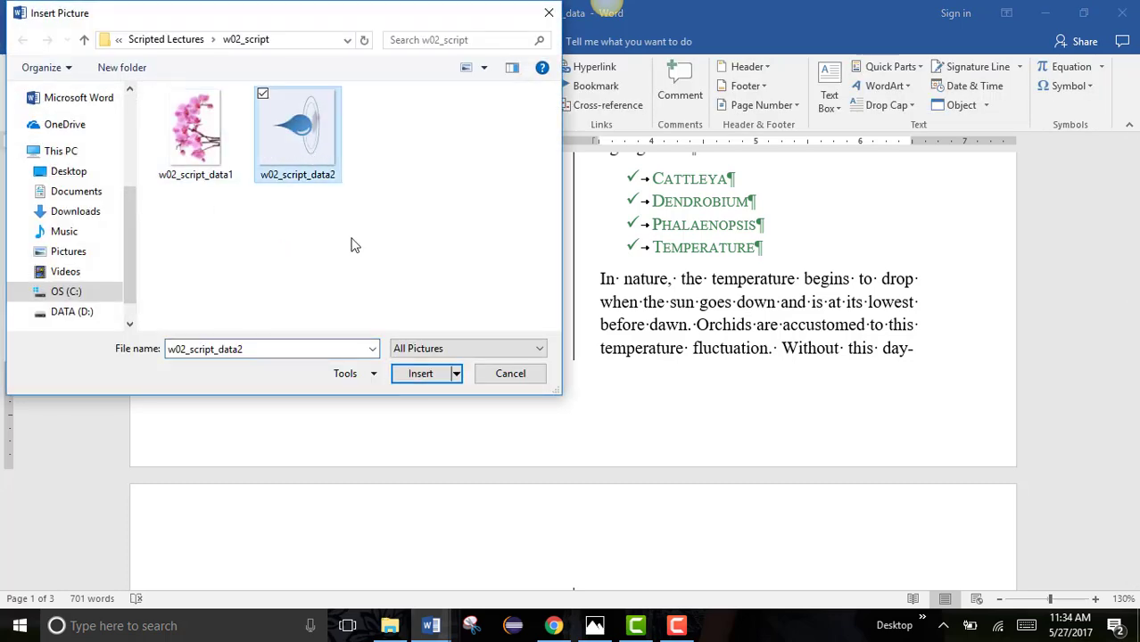
left_click(420, 374)
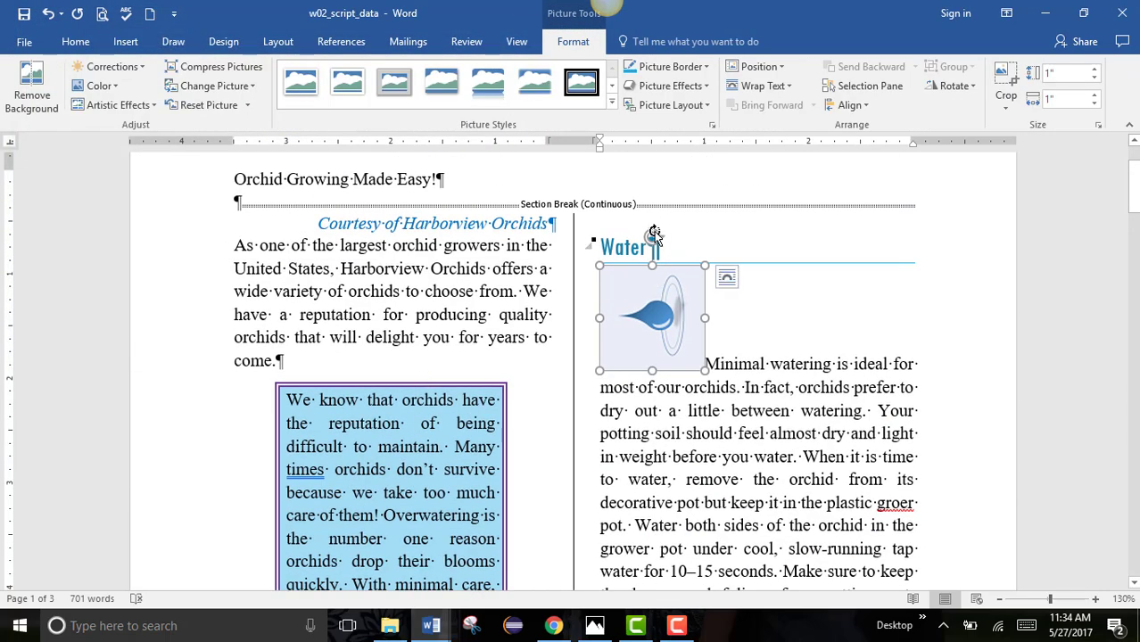
- Rotate the water drop picture clockwise until the drop stands nearly upright, and set its text wrapping to Tight
left_click_drag(654, 233, 713, 310)
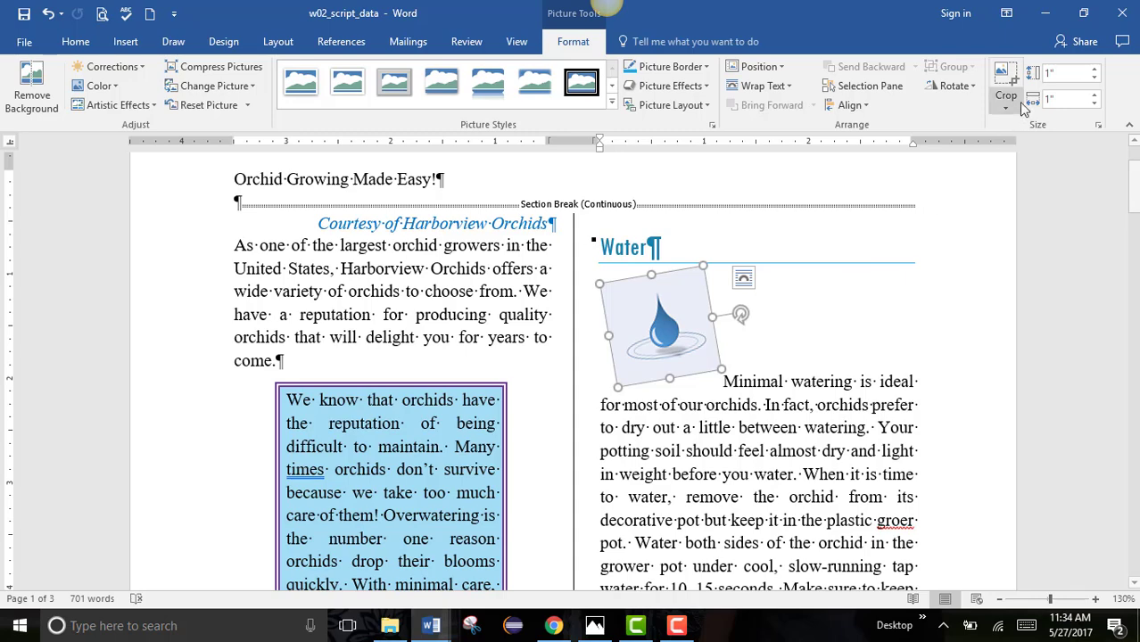
left_click(974, 87)
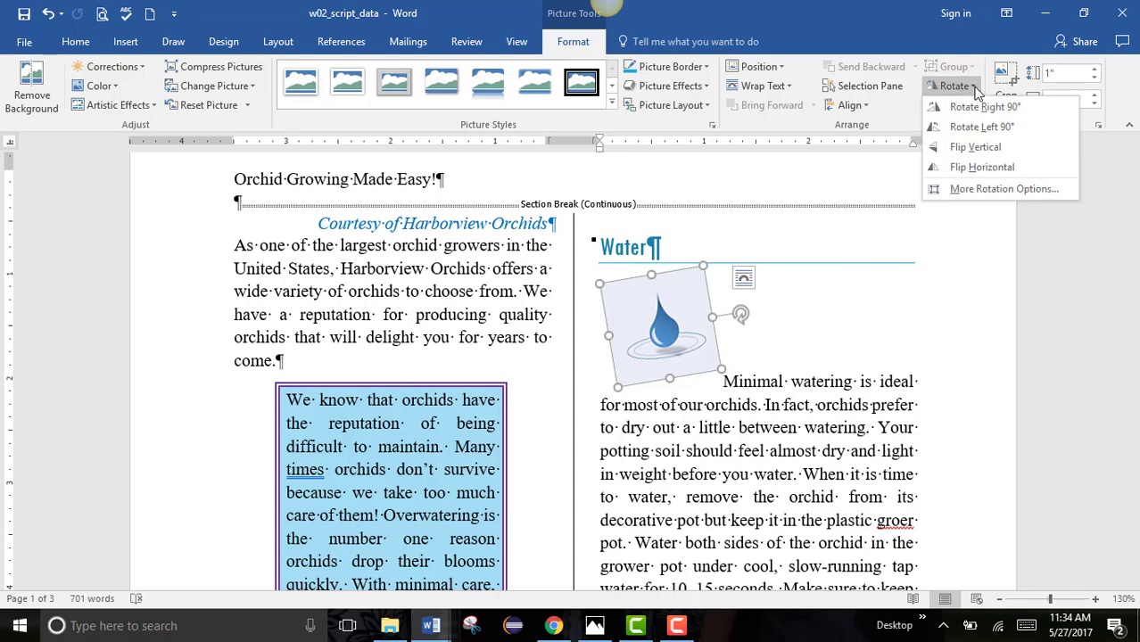
left_click(975, 87)
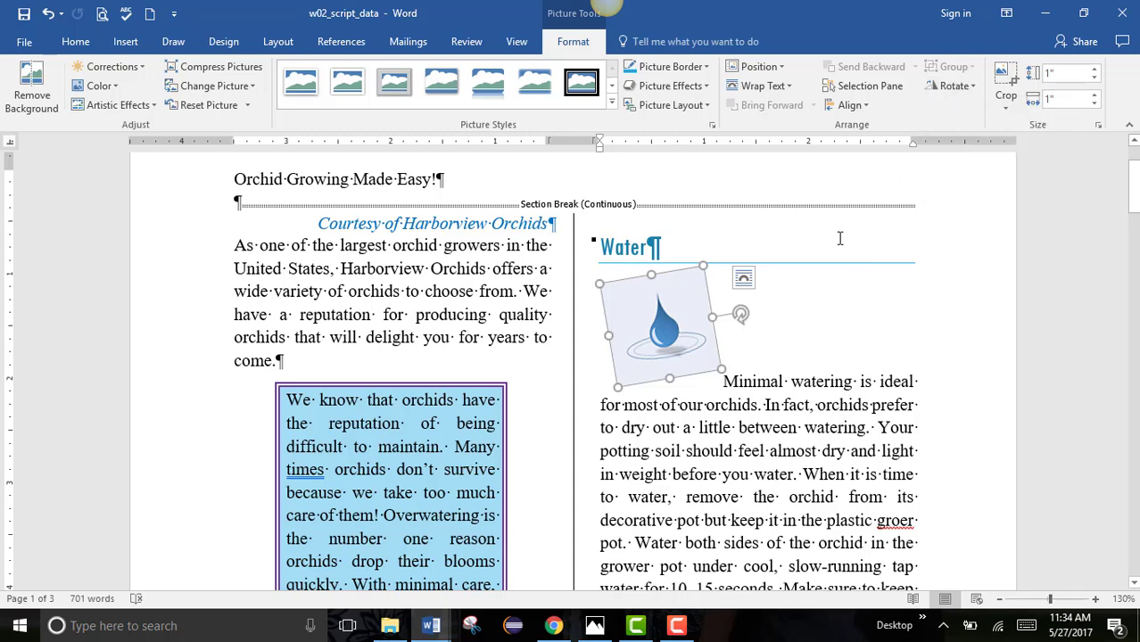
left_click(743, 279)
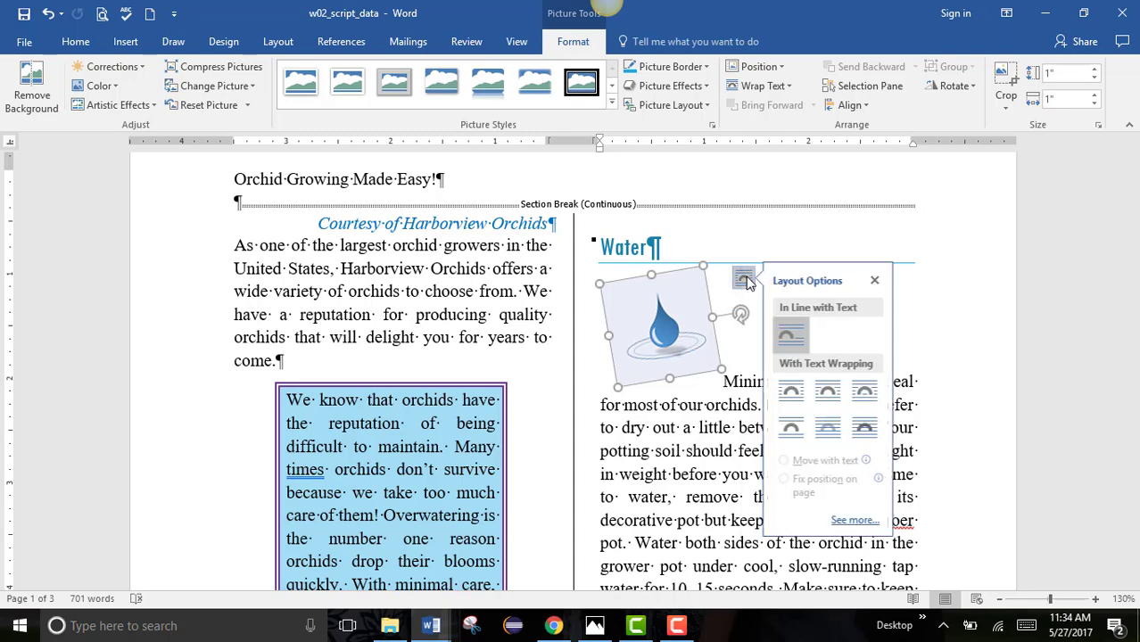
left_click(828, 387)
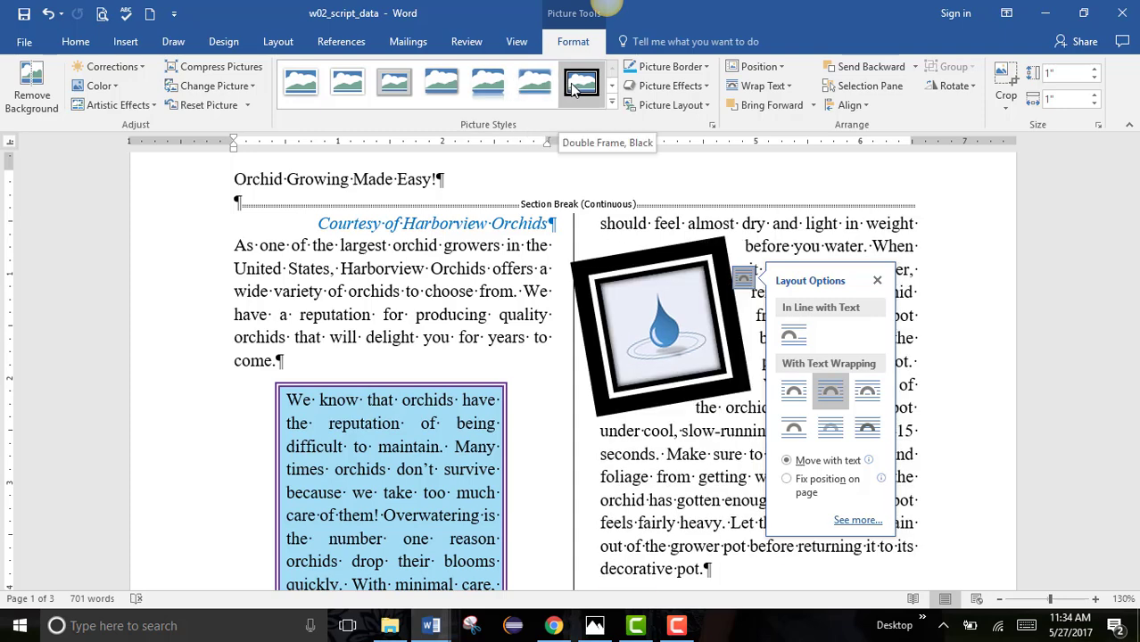
- Apply the Soft Edge Rectangle picture style to the water drop picture
left_click(610, 103)
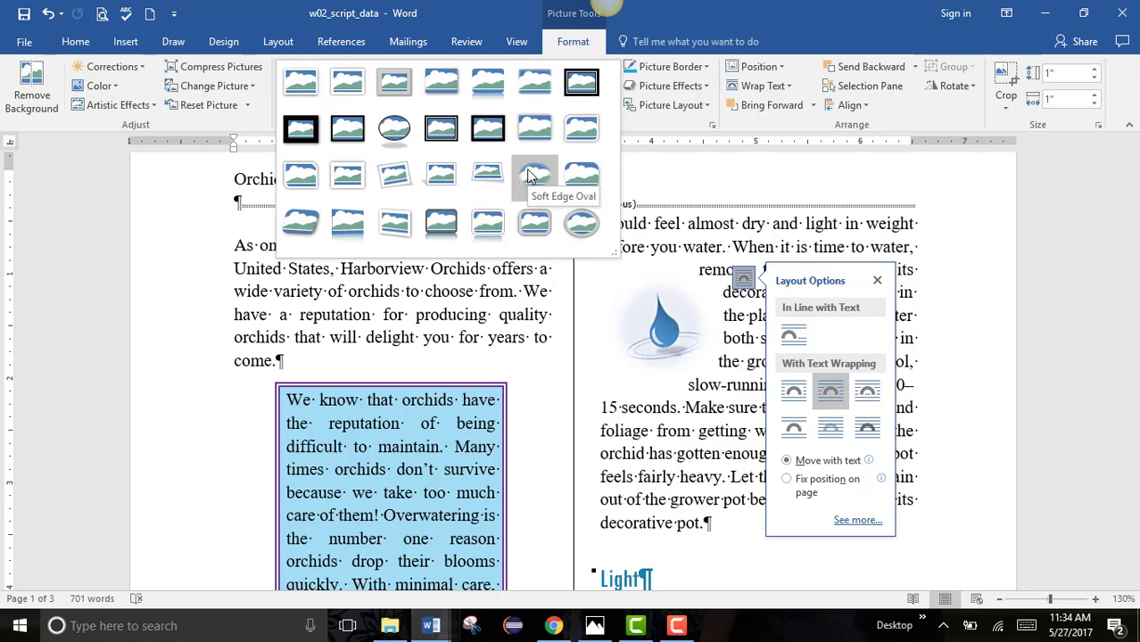
left_click(544, 90)
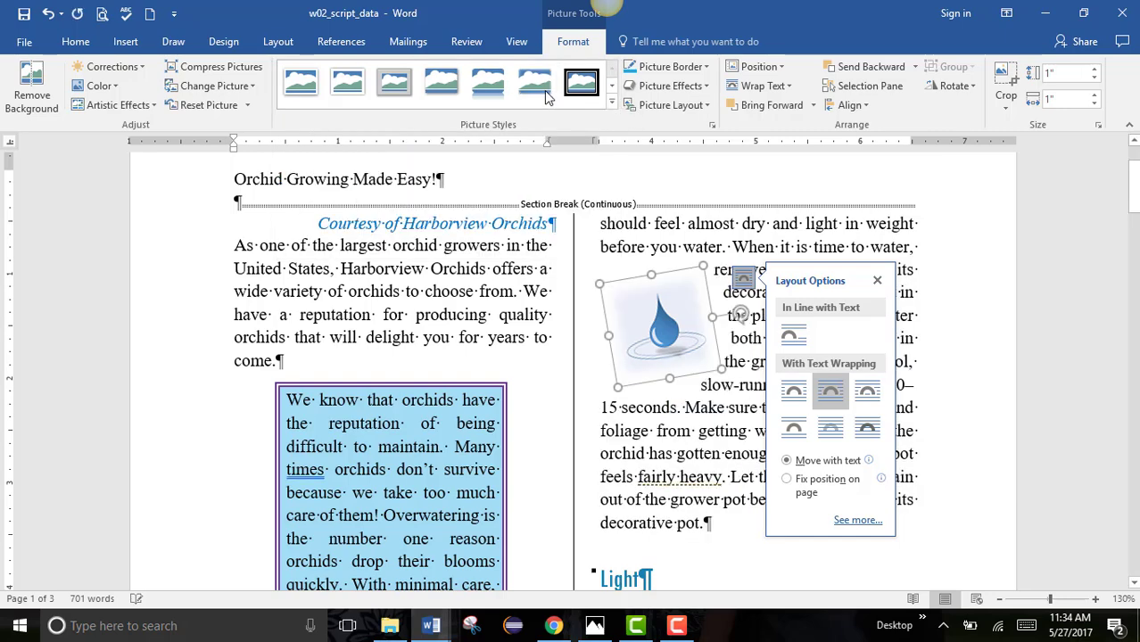
left_click(612, 105)
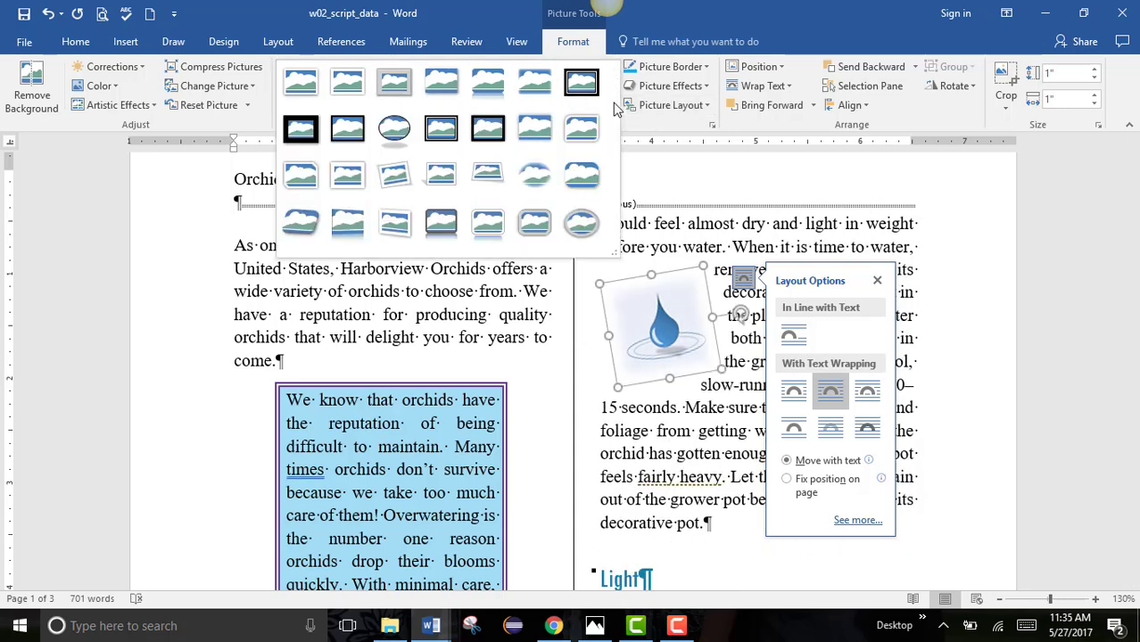
left_click(672, 341)
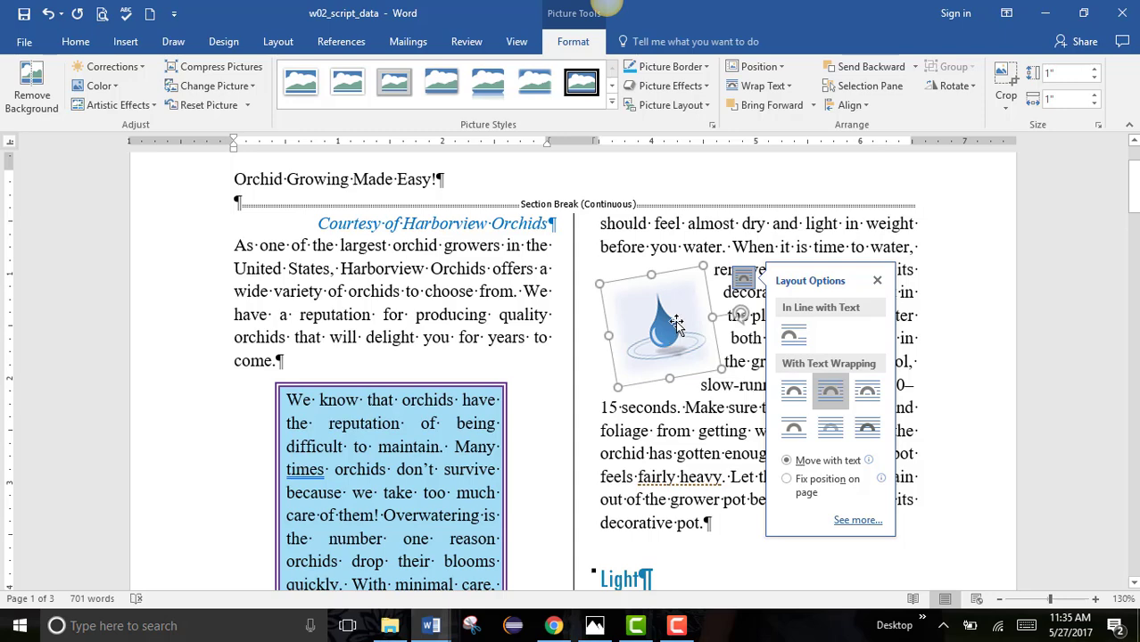
- Examine the border, shadow and reflection effect, correction and color options available for the water drop picture
left_click(712, 68)
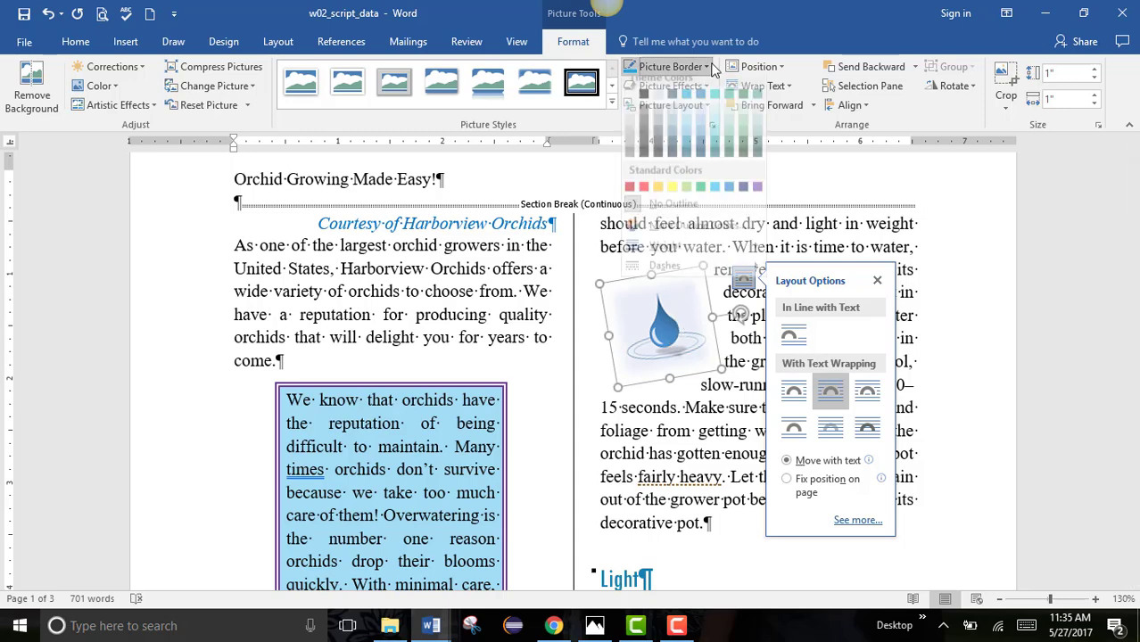
left_click(712, 68)
left_click(705, 86)
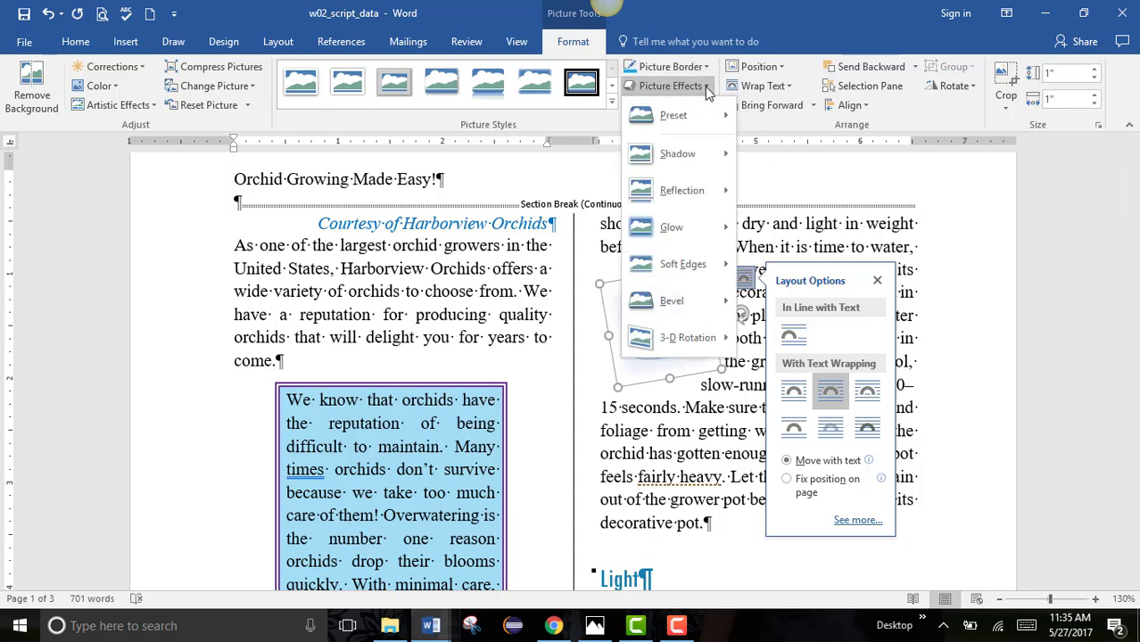
mouse_move(675, 227)
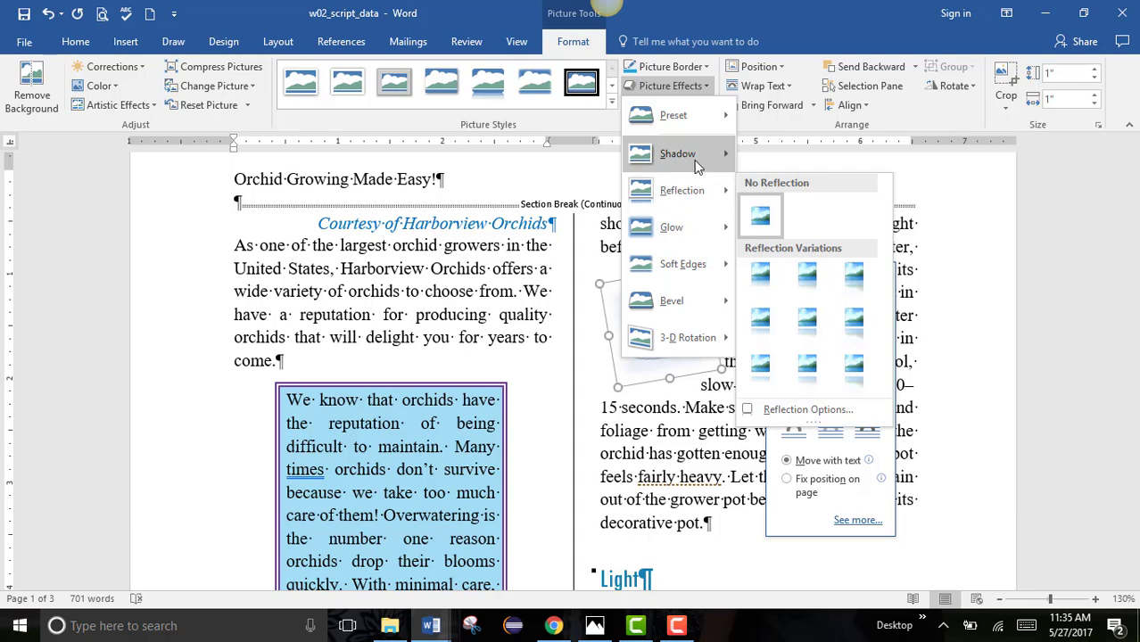
mouse_move(697, 167)
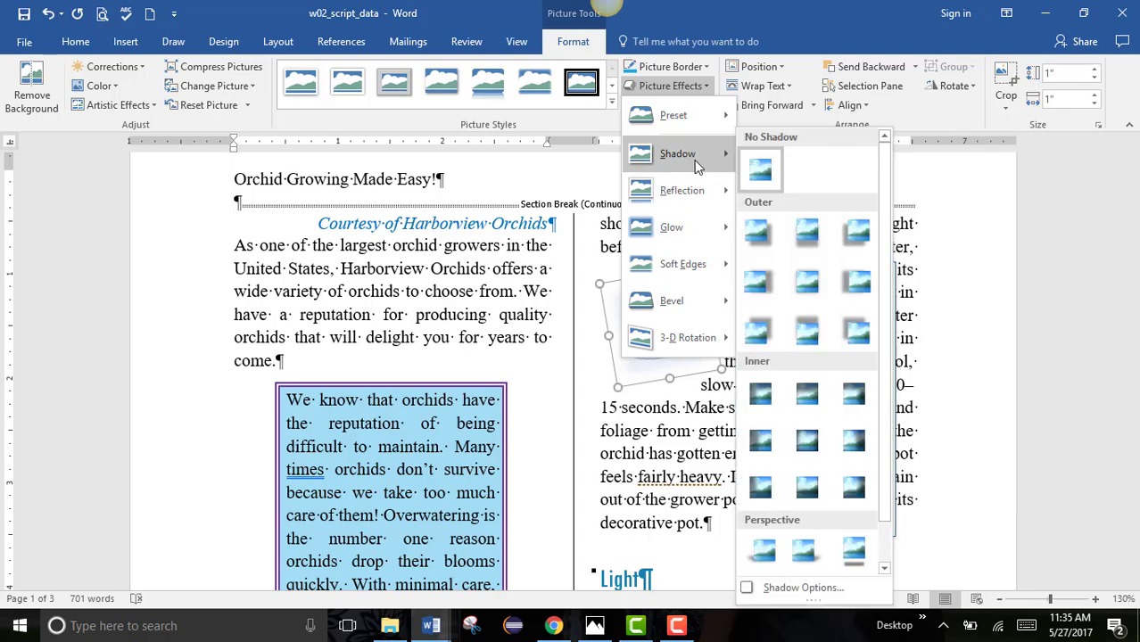
left_click(703, 82)
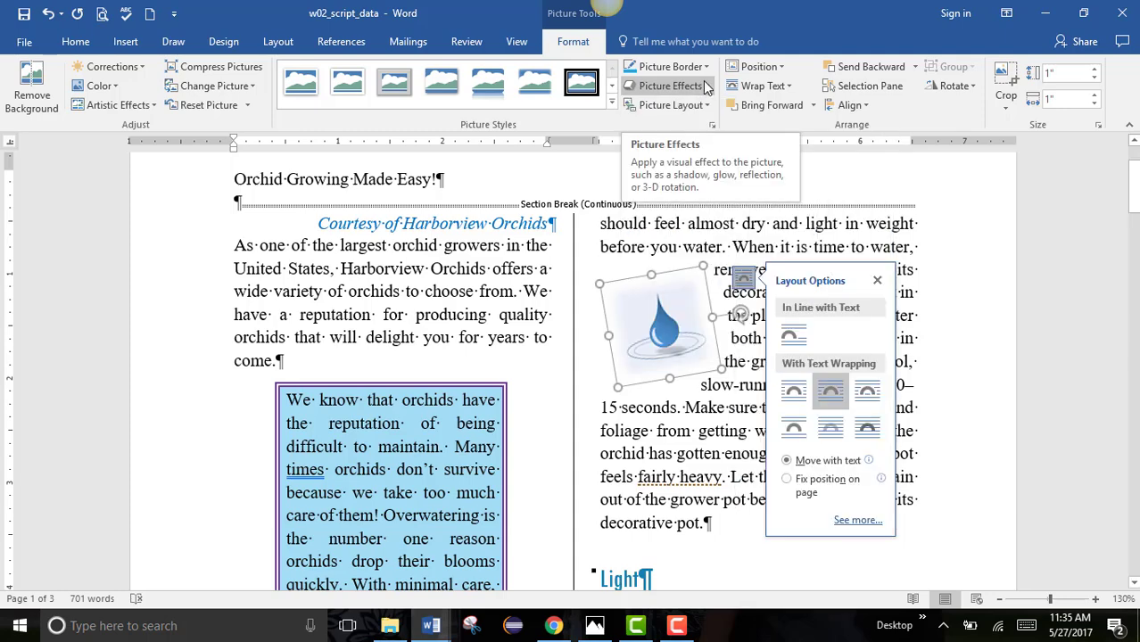
left_click(145, 68)
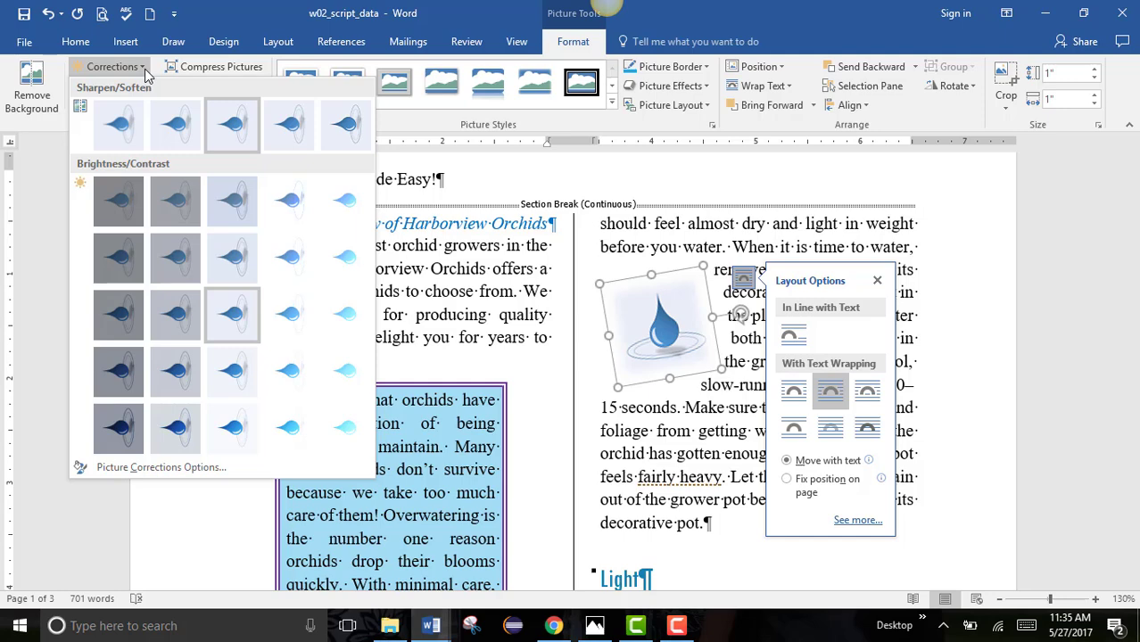
left_click(144, 69)
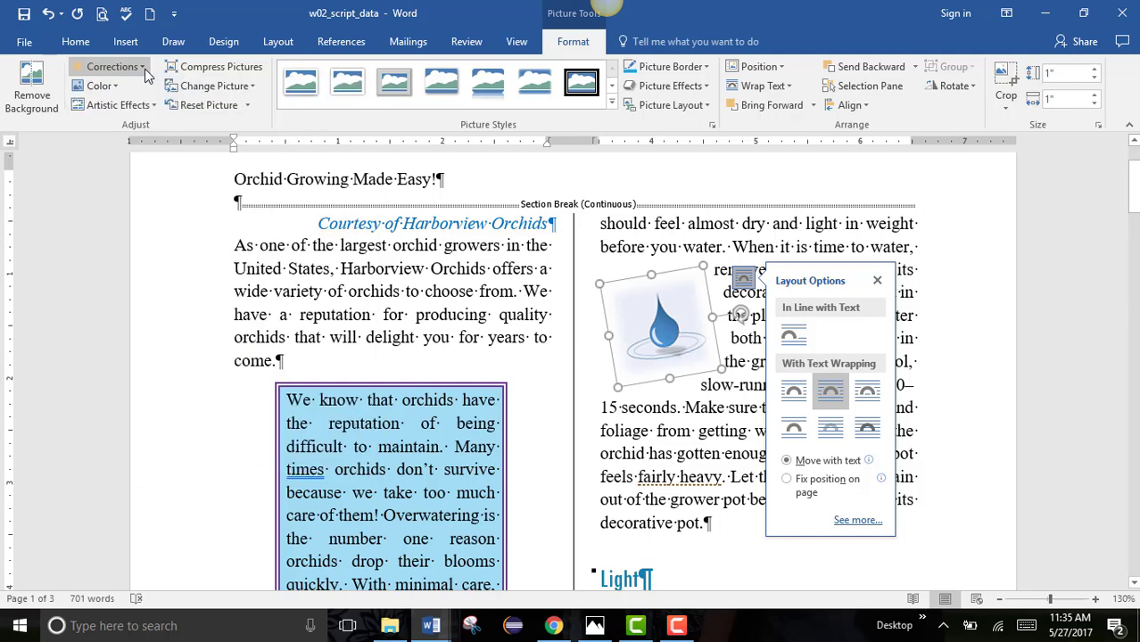
left_click(115, 91)
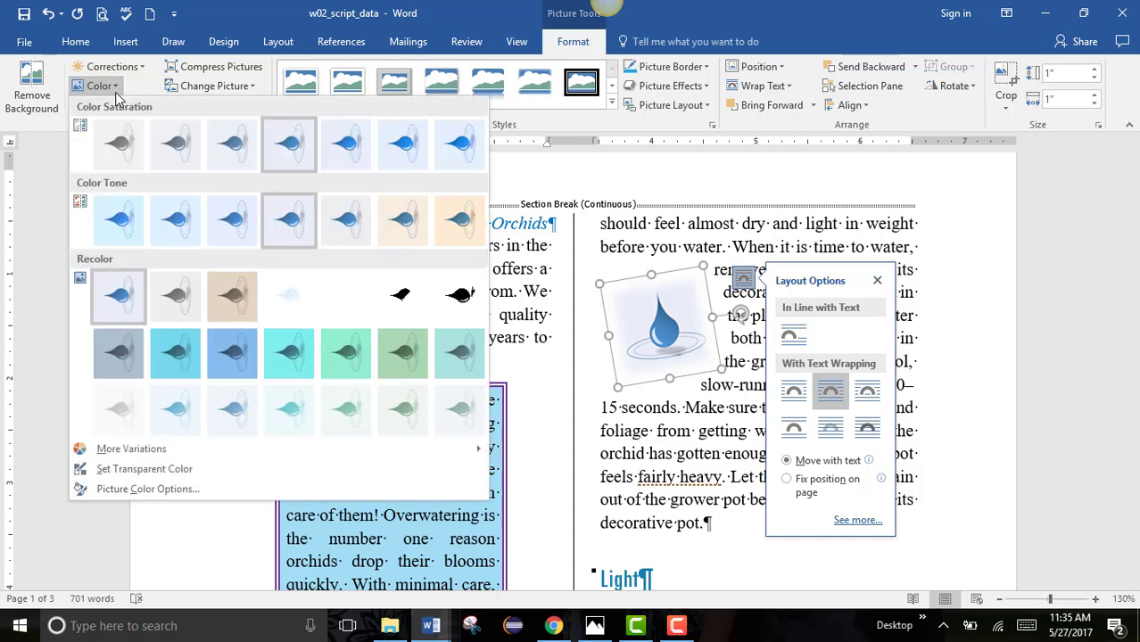
left_click(115, 92)
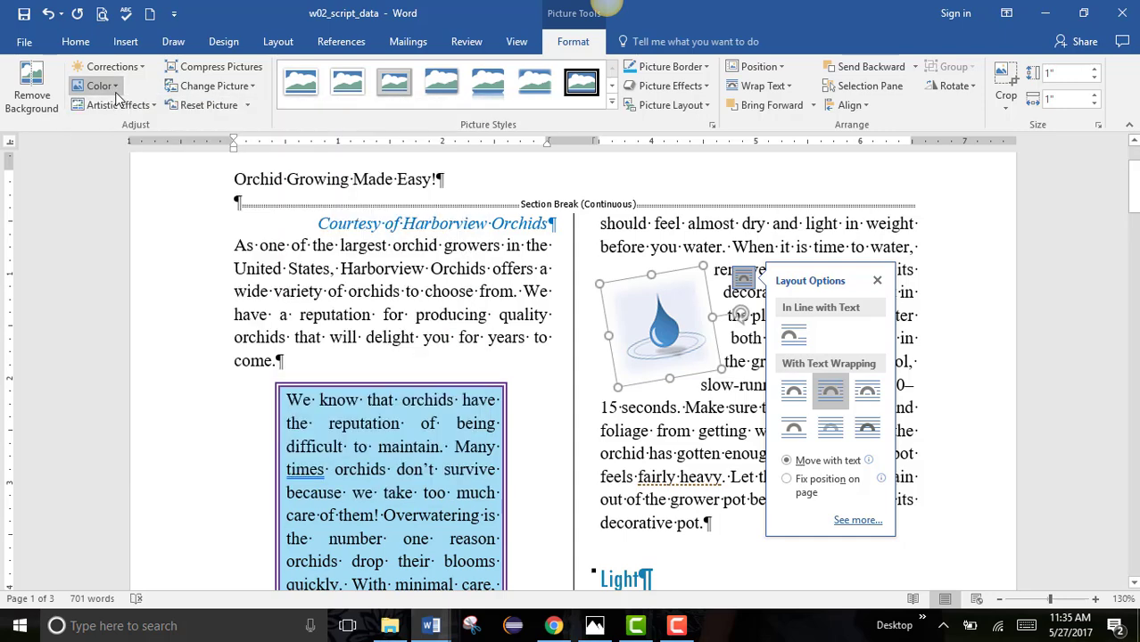
- Apply the Plastic Wrap artistic effect to the water drop picture
left_click(134, 106)
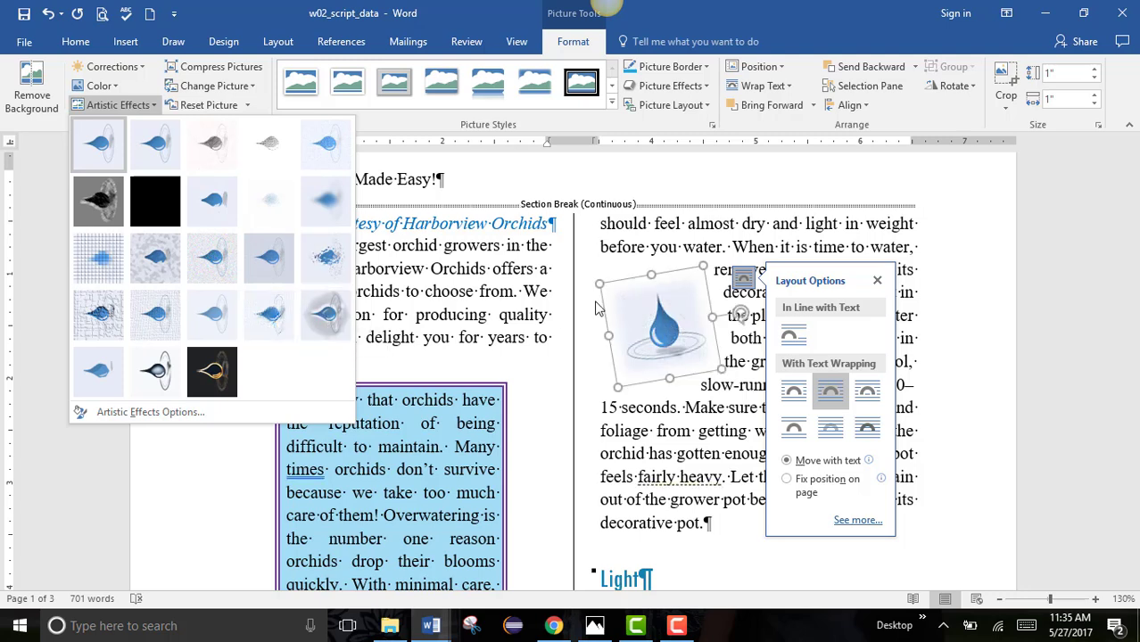
left_click(326, 312)
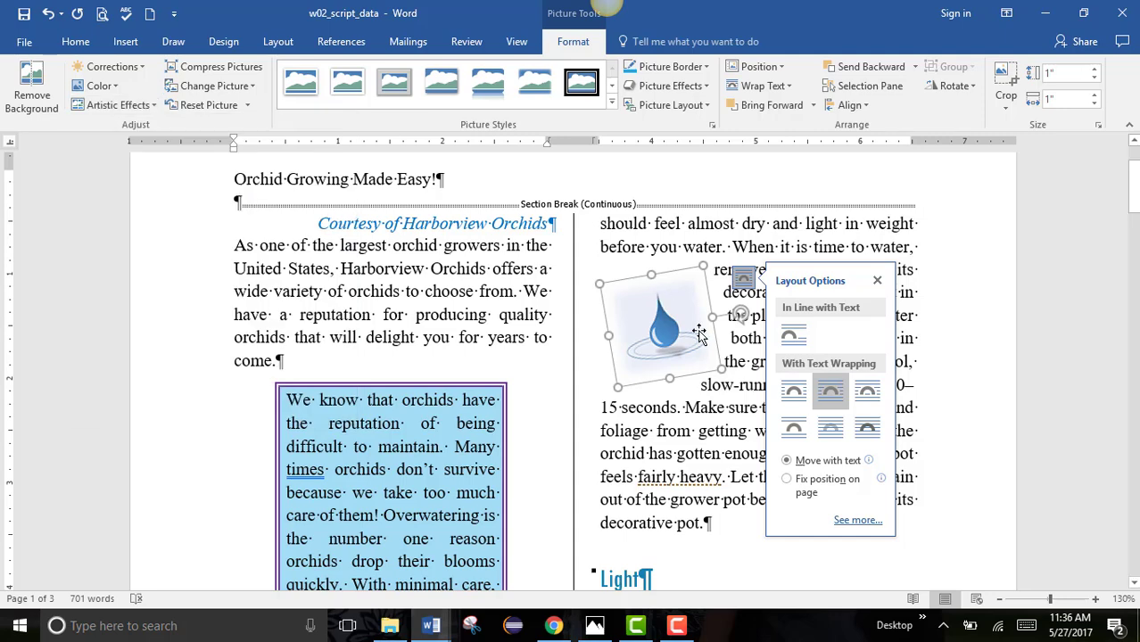
- Review the layout of both pictures within the Water and Repotting sections and the text between them
scroll(697, 330, "down", 8)
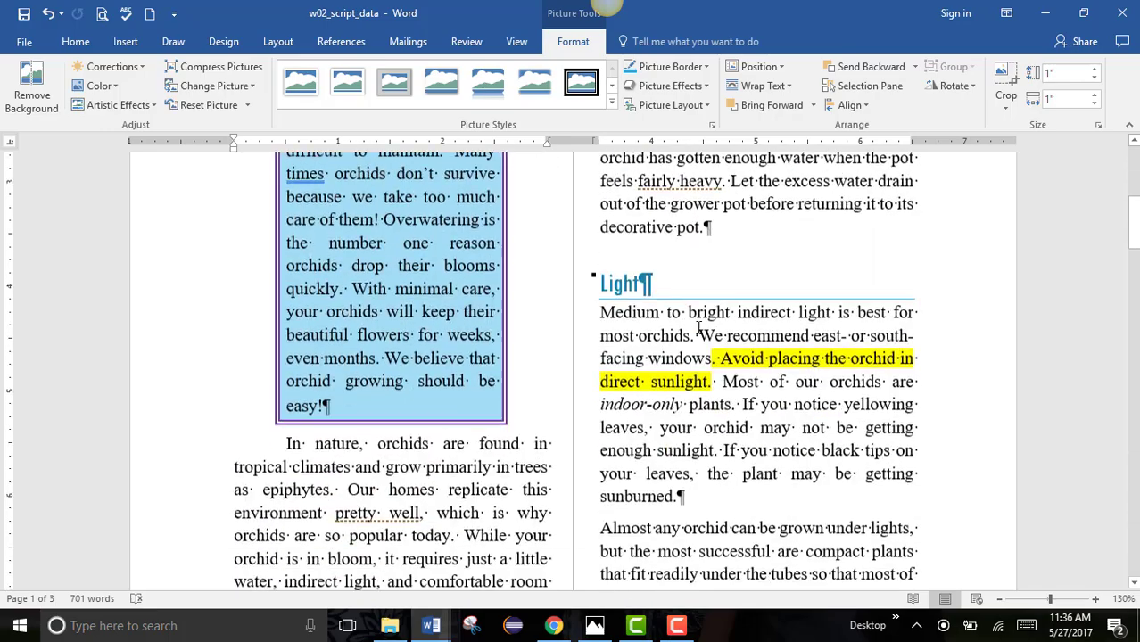
scroll(698, 331, "down", 10)
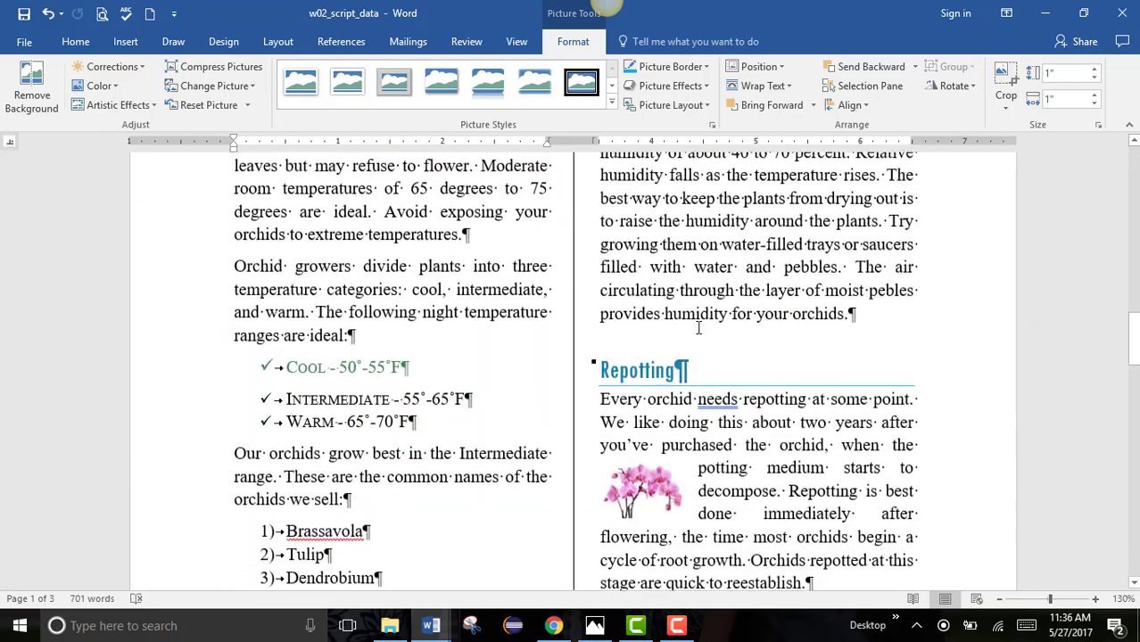
scroll(699, 326, "down", 5)
scroll(698, 327, "up", 11)
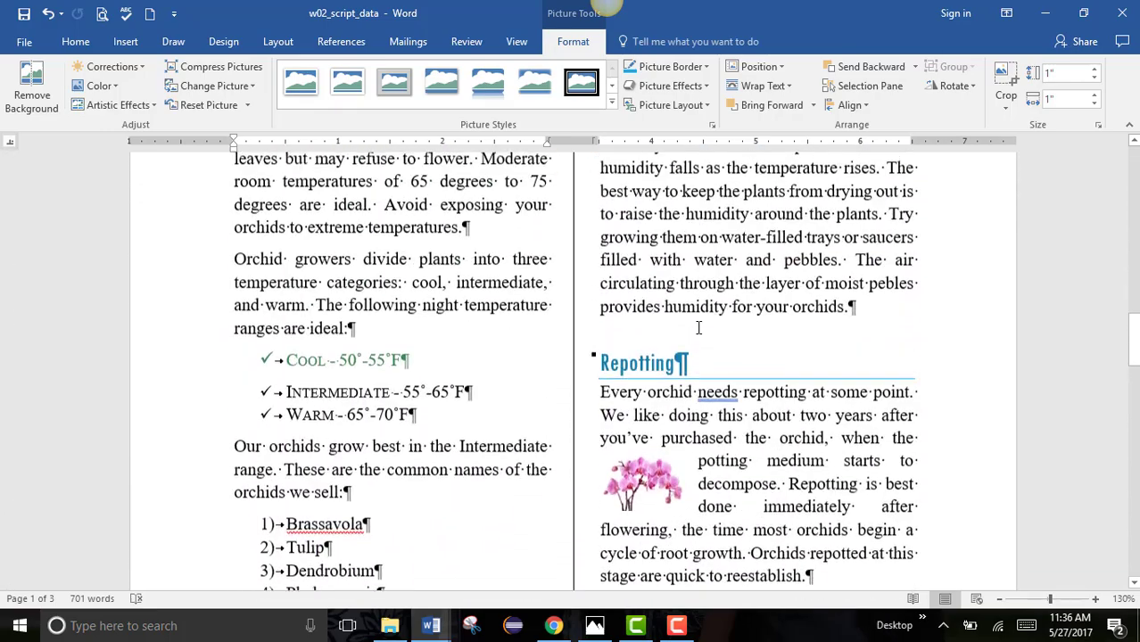
scroll(698, 326, "down", 8)
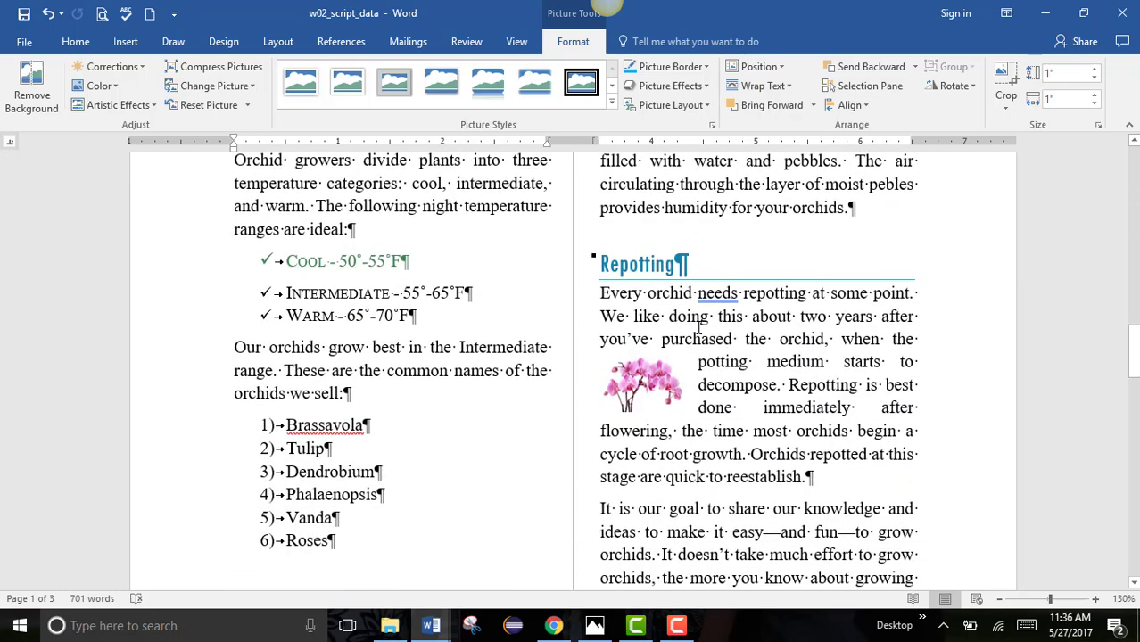
scroll(698, 327, "up", 10)
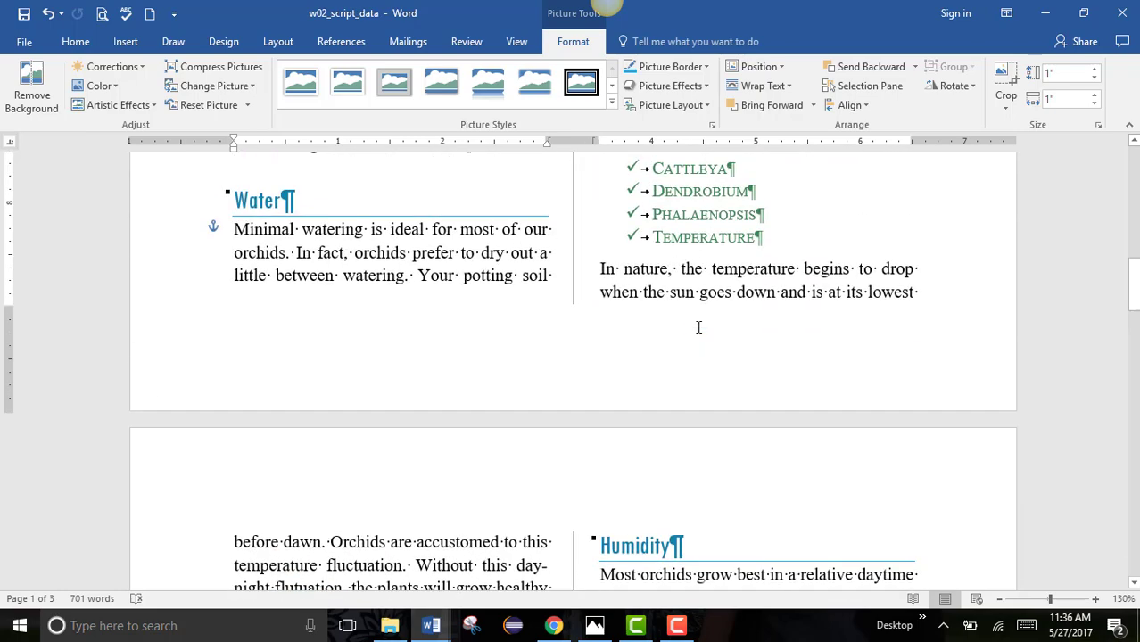
scroll(698, 326, "up", 3)
scroll(698, 327, "up", 3)
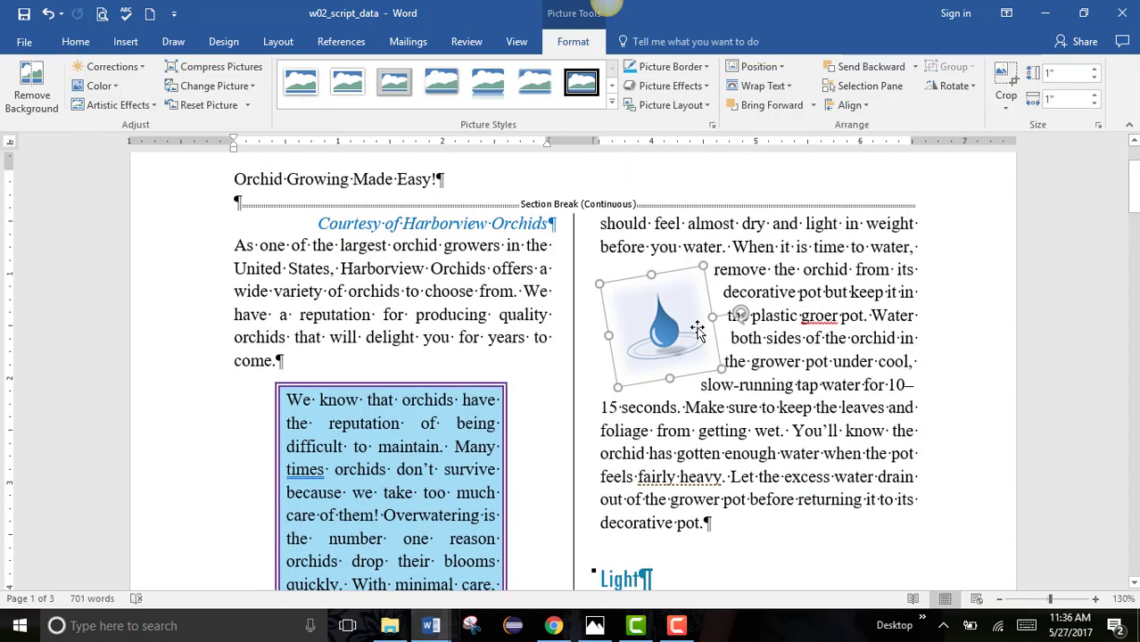
scroll(698, 328, "down", 11)
scroll(699, 327, "down", 8)
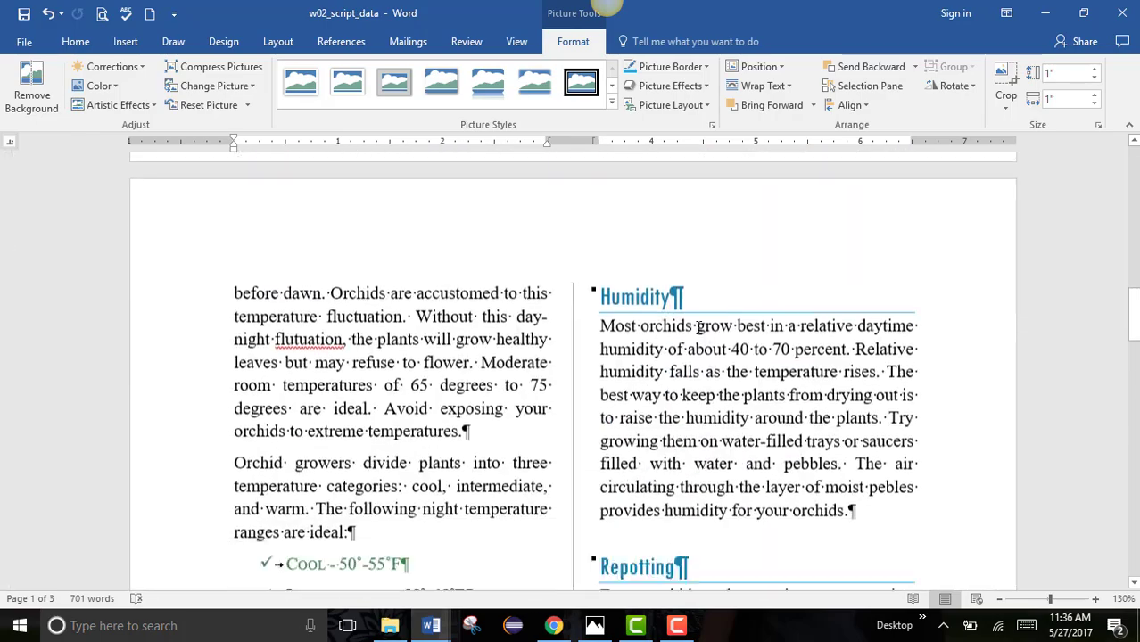
- Search online pictures for "temperature" with the insertion point before the paragraph beginning "Orchid growers divide plants"
scroll(360, 198, "up", 3)
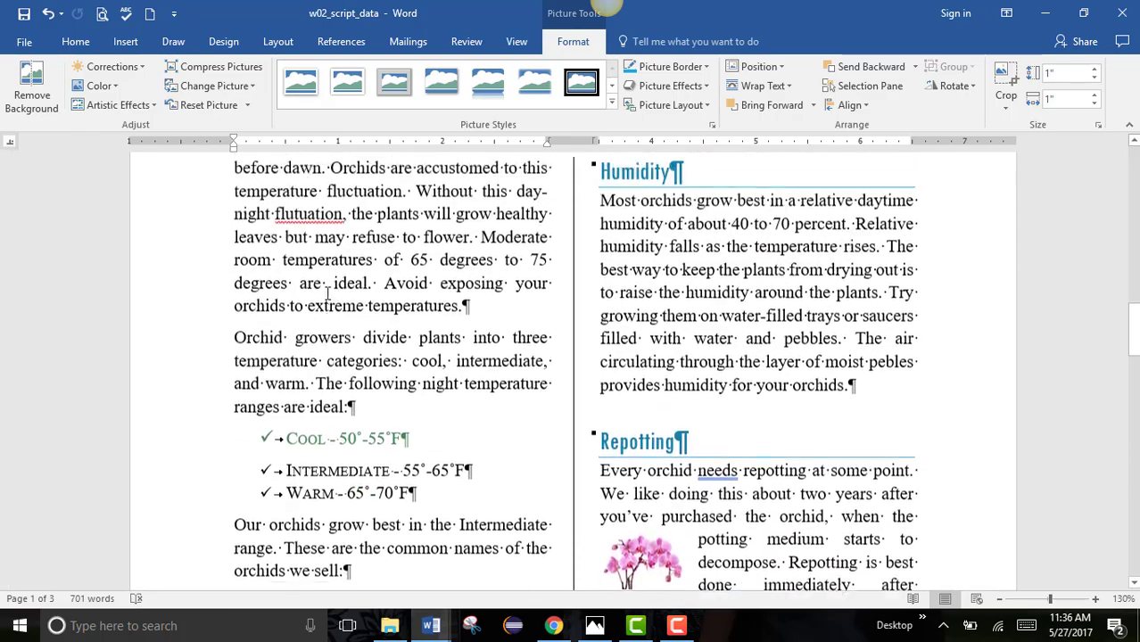
left_click(232, 360)
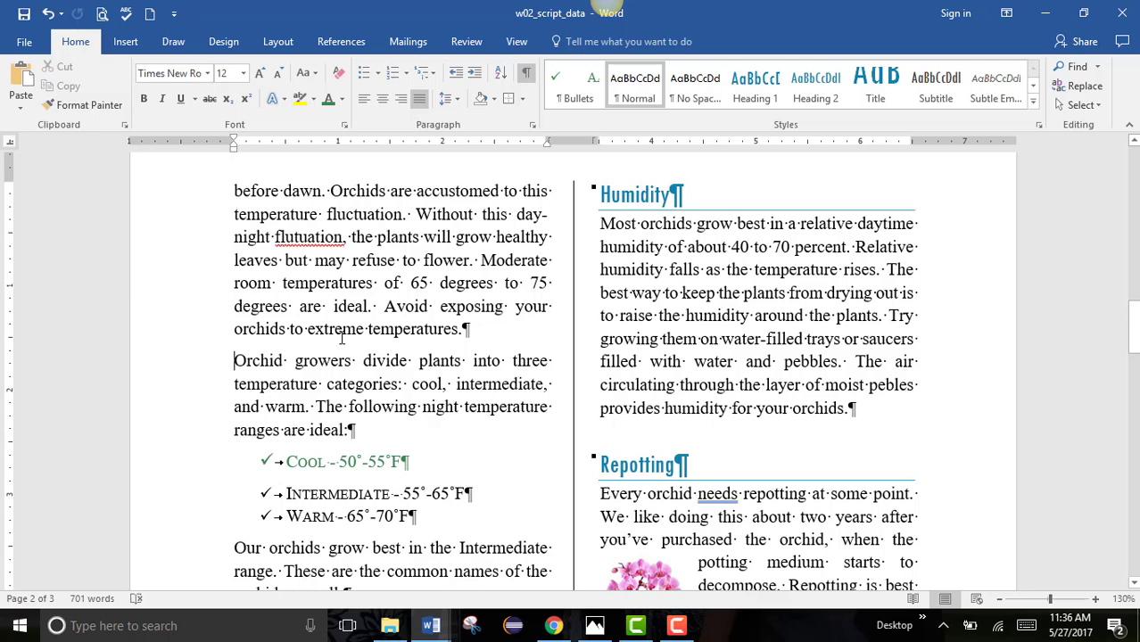
left_click(134, 46)
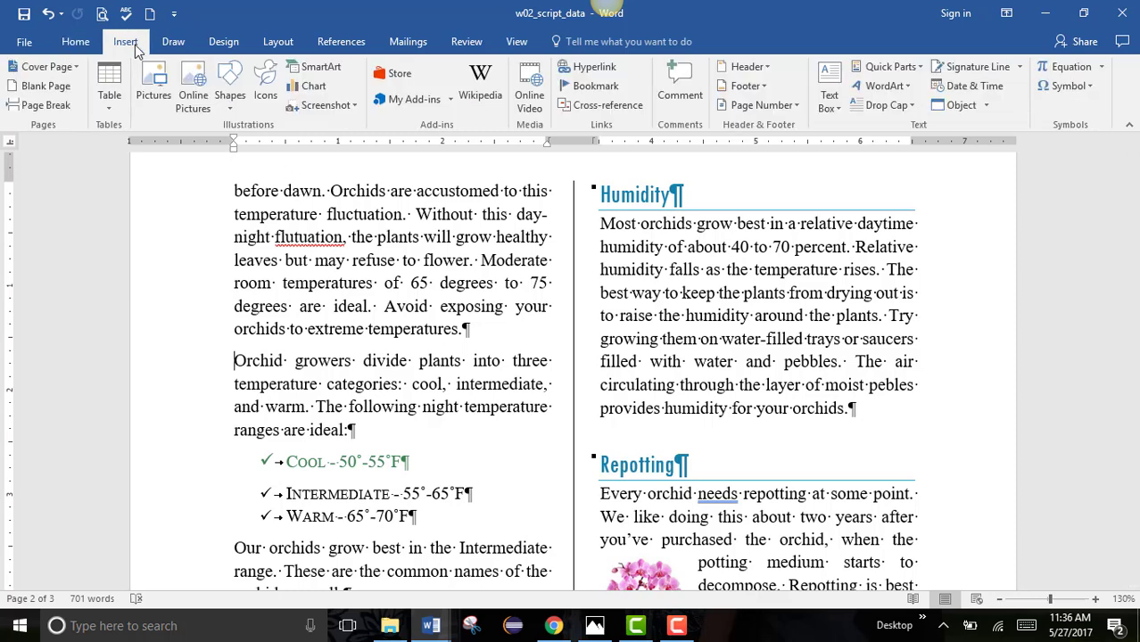
left_click(191, 92)
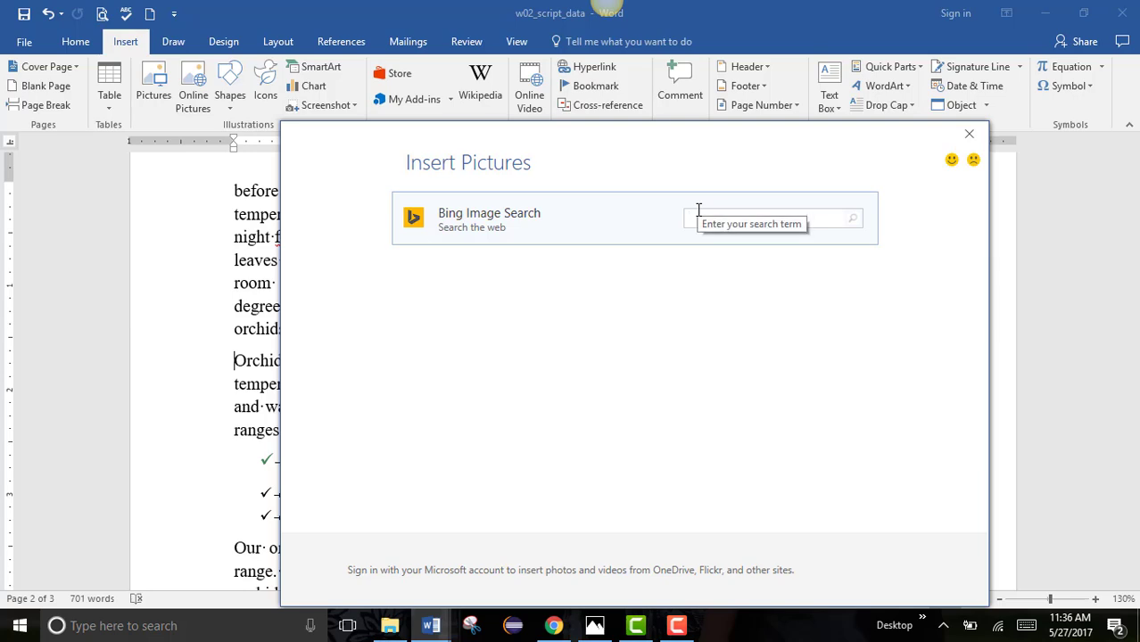
type("temperature")
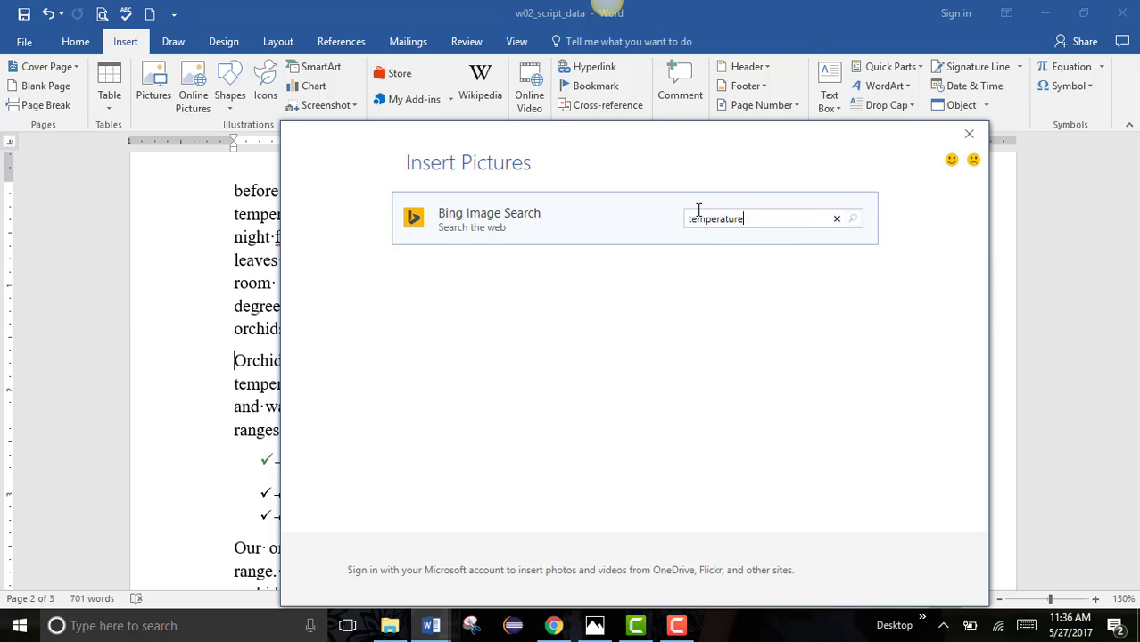
key("Return")
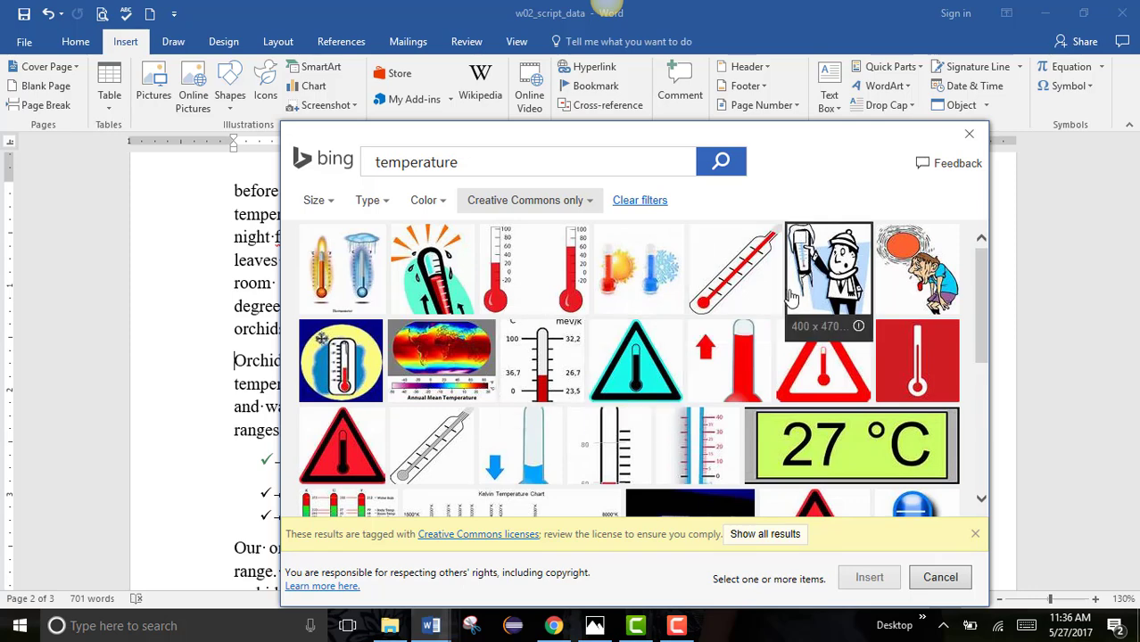
- Insert the clip art of a man in a winter hat pointing at a thermometer from the search results
scroll(754, 416, "down", 1)
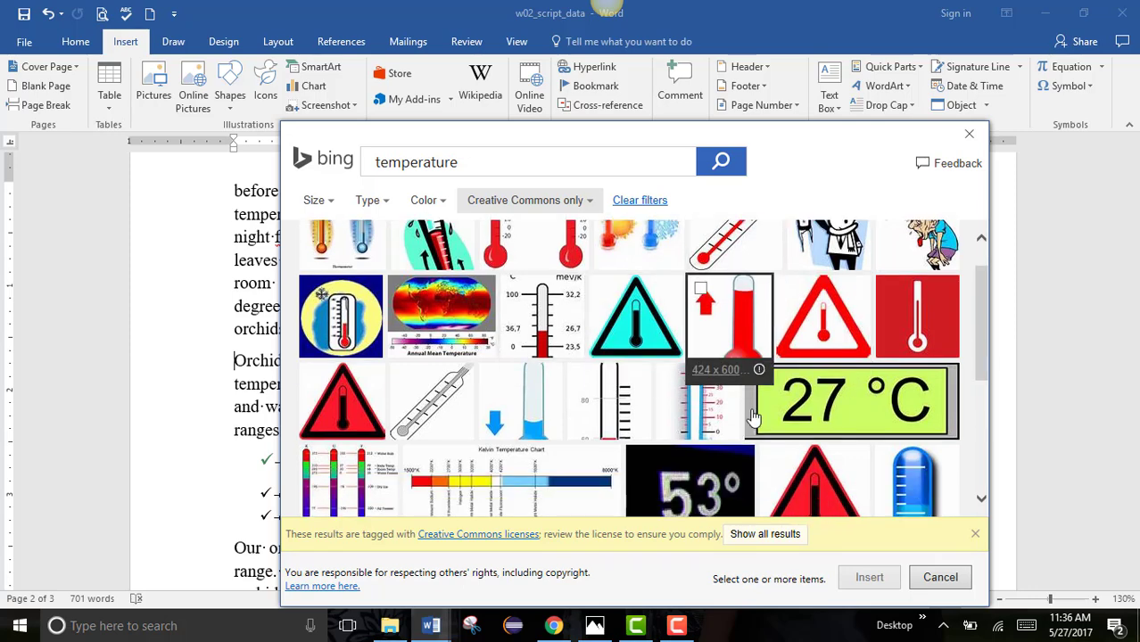
scroll(750, 408, "up", 1)
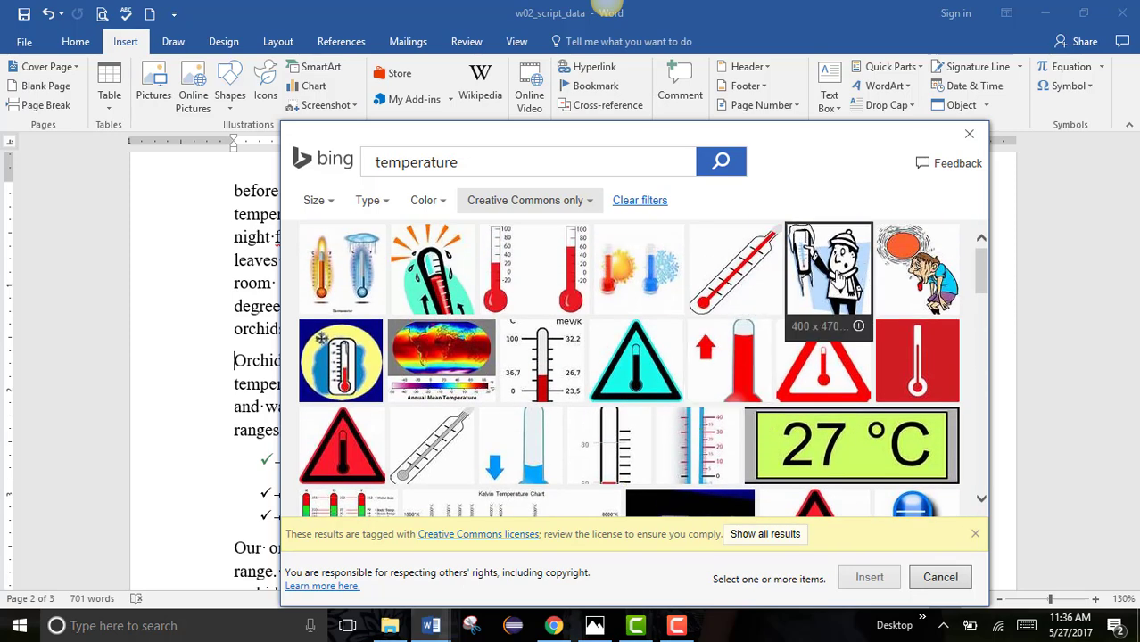
left_click(828, 267)
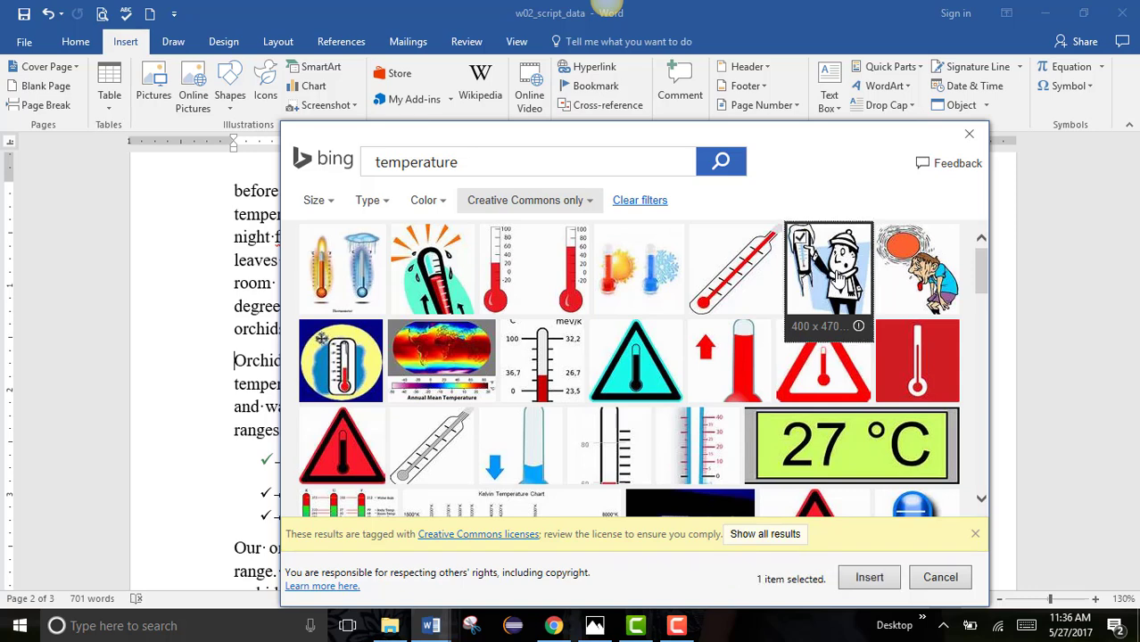
left_click(878, 582)
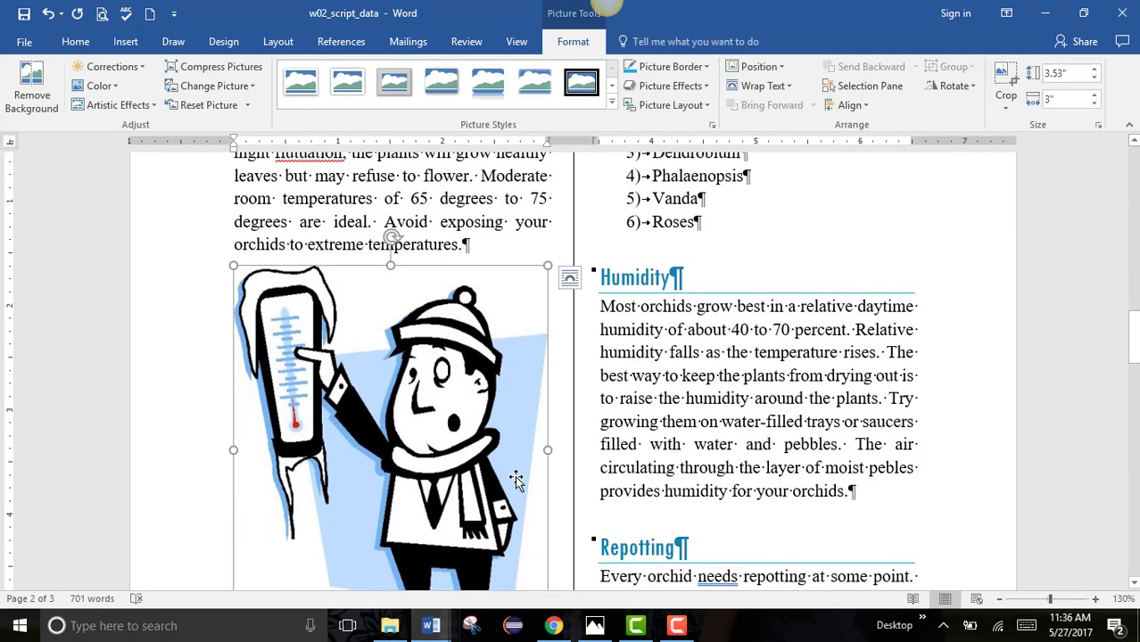
- Shrink the inserted thermometer picture to about 1.18" high and 1.02" wide
scroll(515, 477, "down", 2)
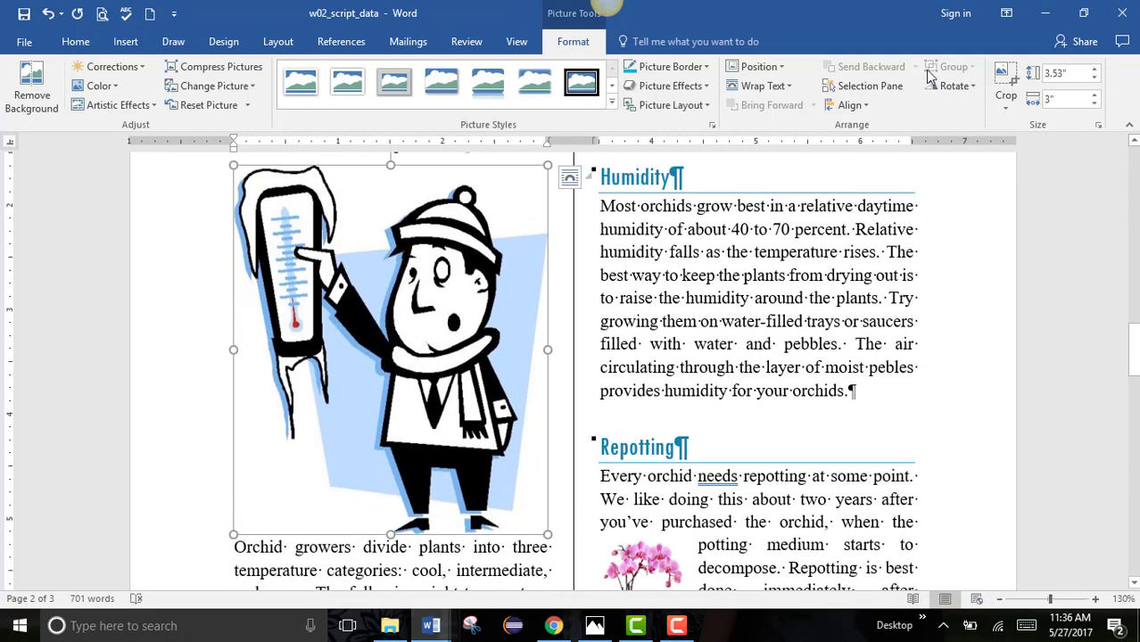
left_click(1062, 72)
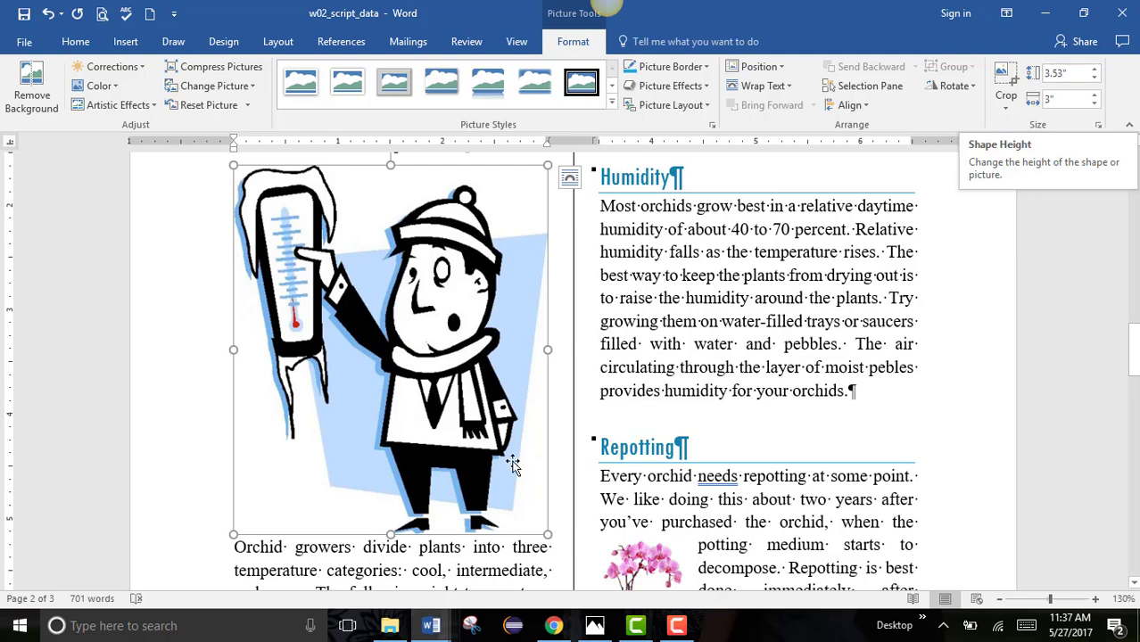
left_click_drag(544, 533, 514, 494)
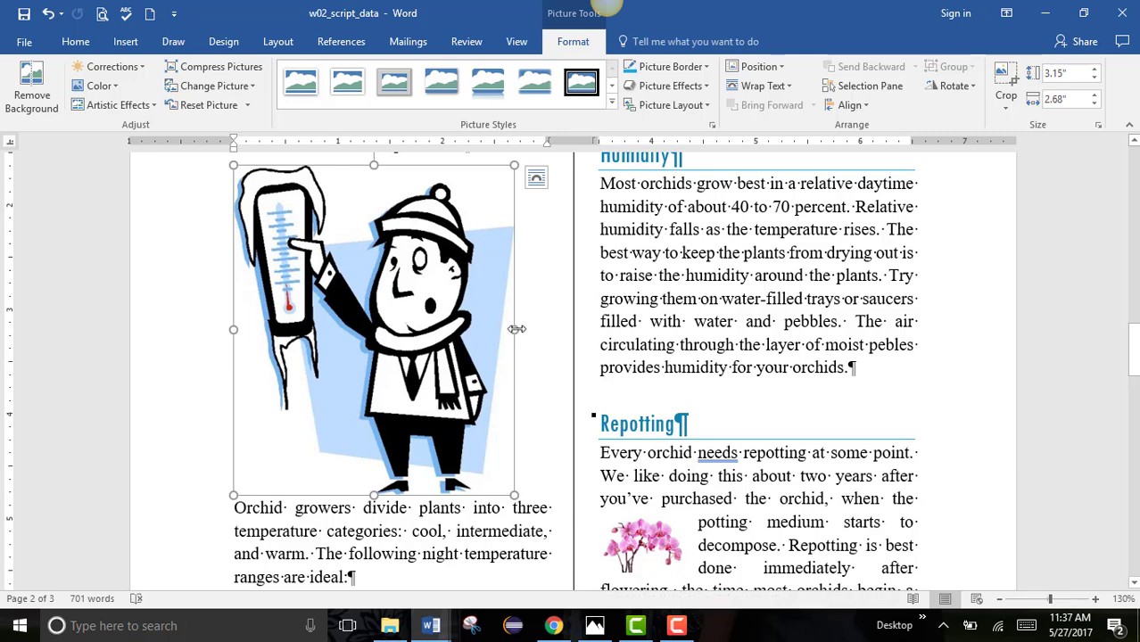
mouse_move(517, 329)
left_mouse_down()
mouse_move(546, 328)
mouse_move(507, 333)
mouse_move(519, 331)
left_mouse_up()
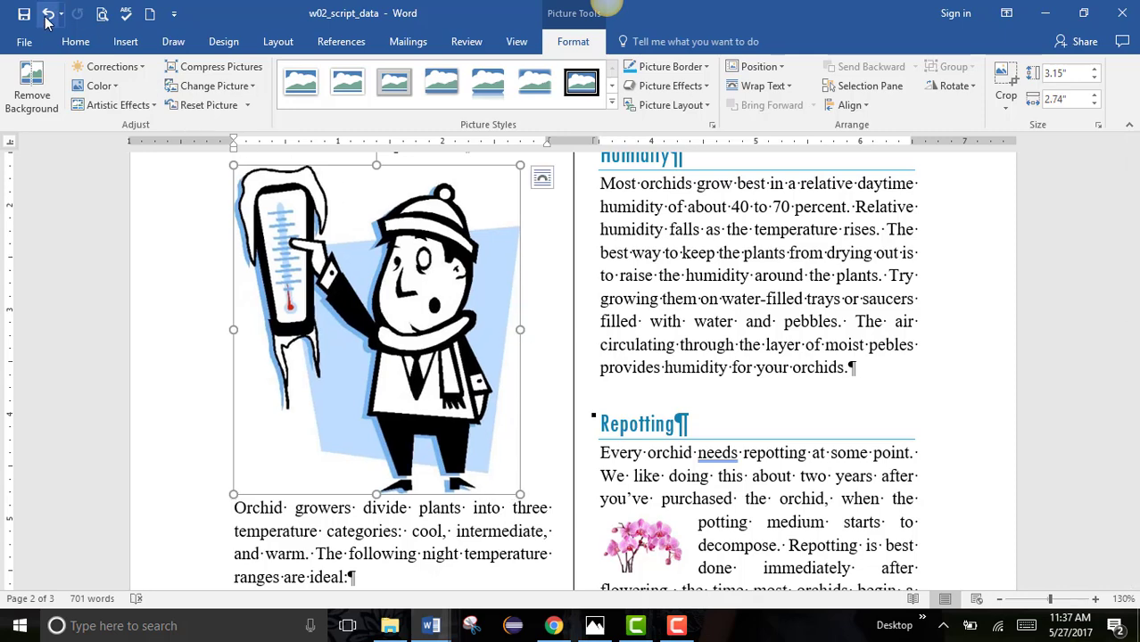
left_click_drag(521, 496, 343, 281)
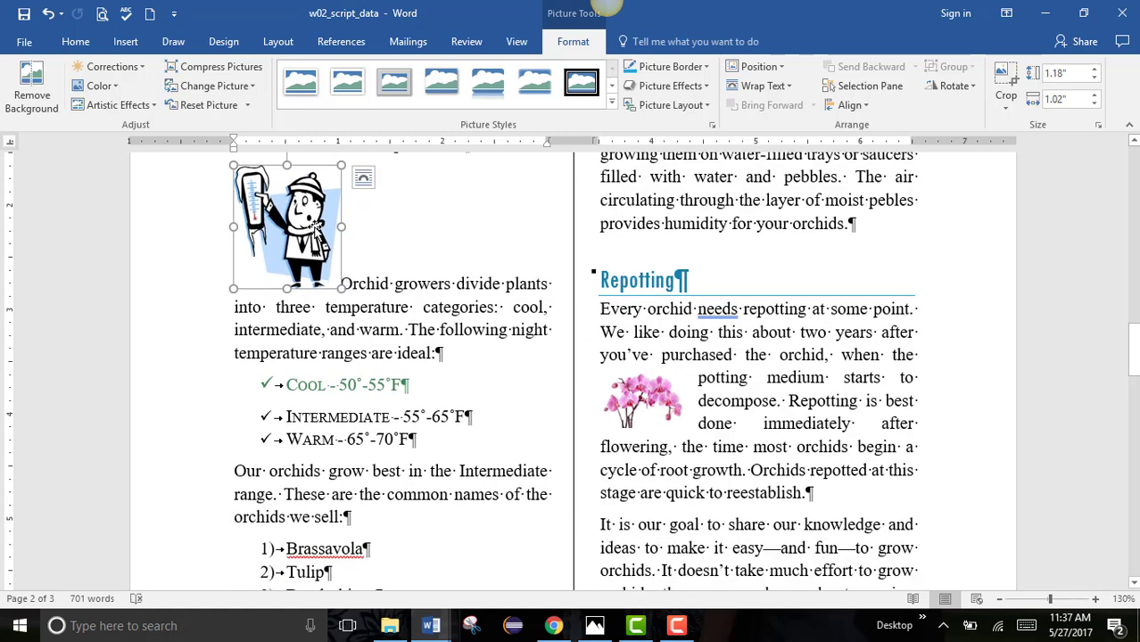
- Apply Square text wrapping to the thermometer picture and move it down to below the paragraph's first line
left_click(360, 179)
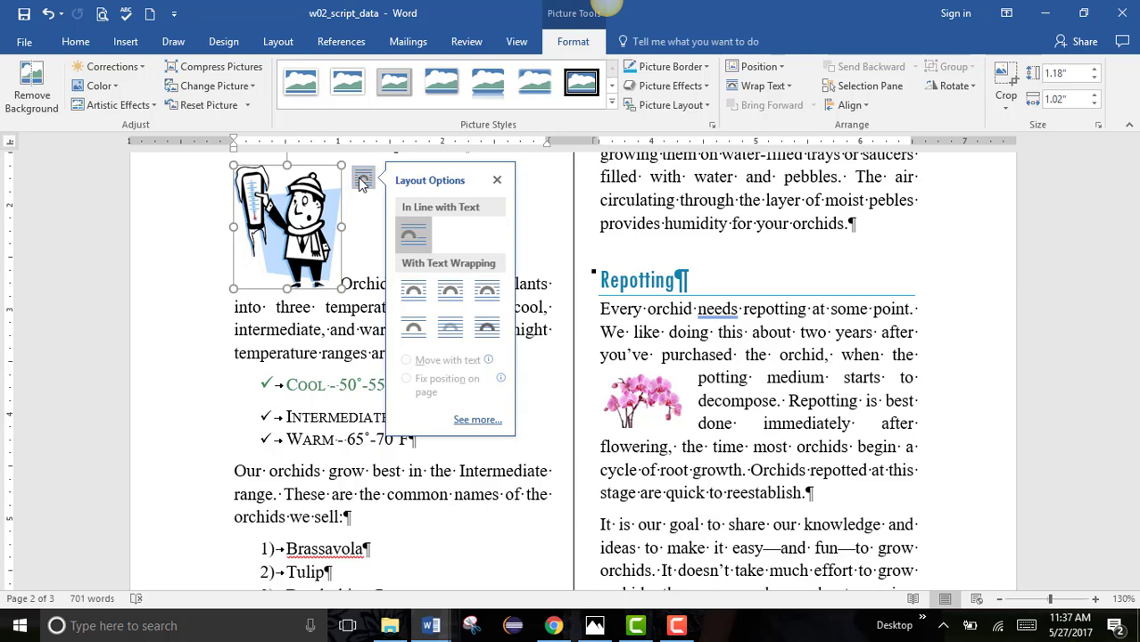
left_click(410, 292)
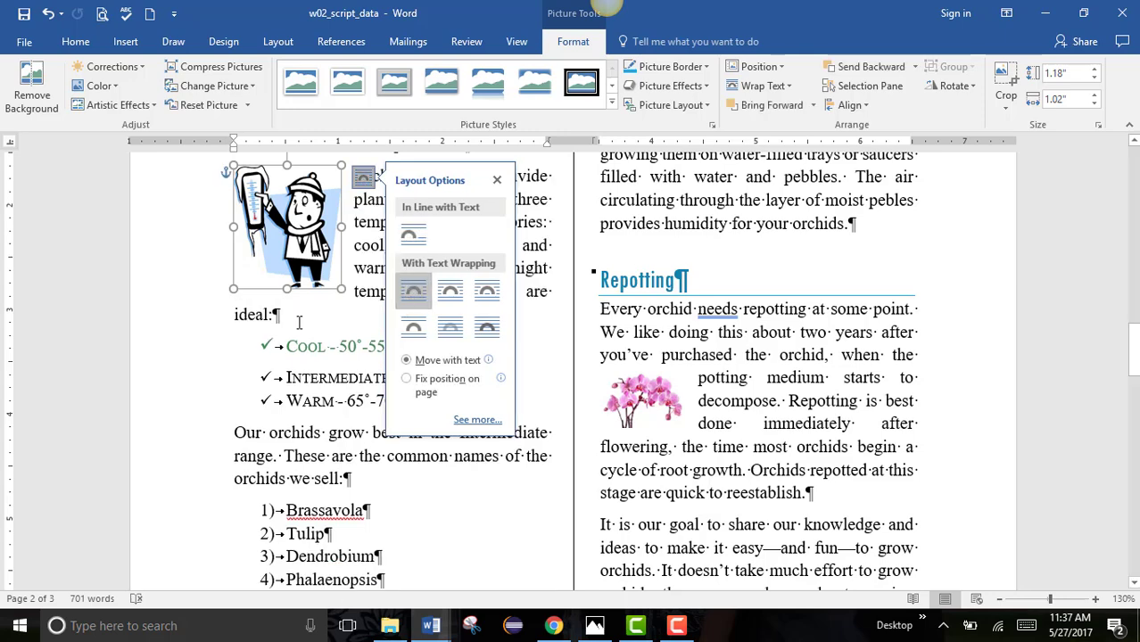
scroll(298, 322, "up", 3)
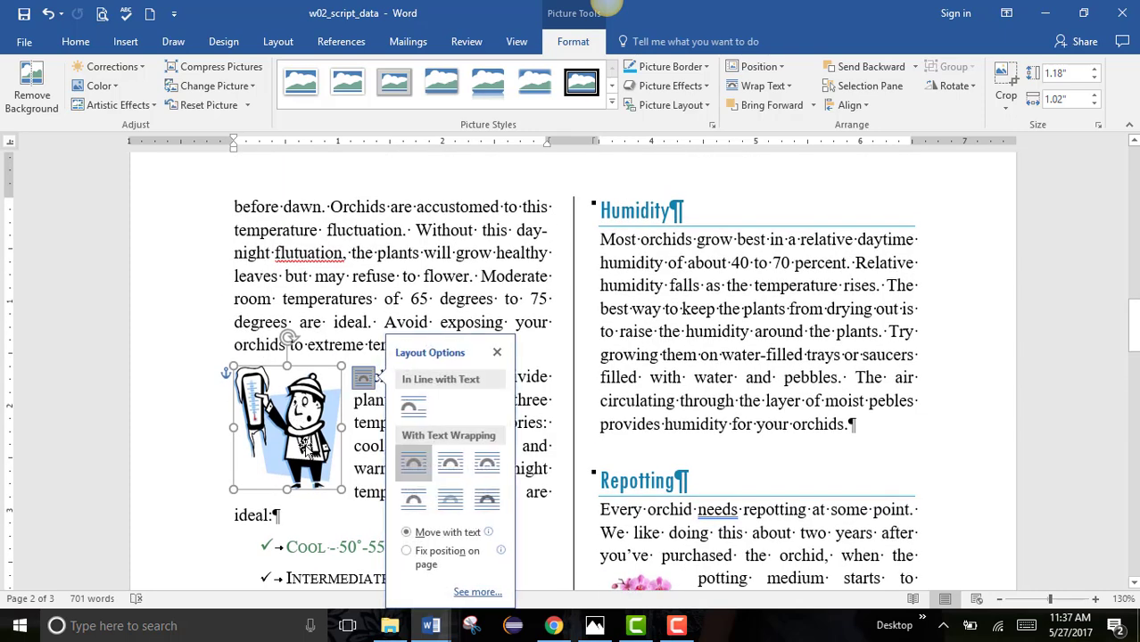
left_click_drag(306, 451, 287, 427)
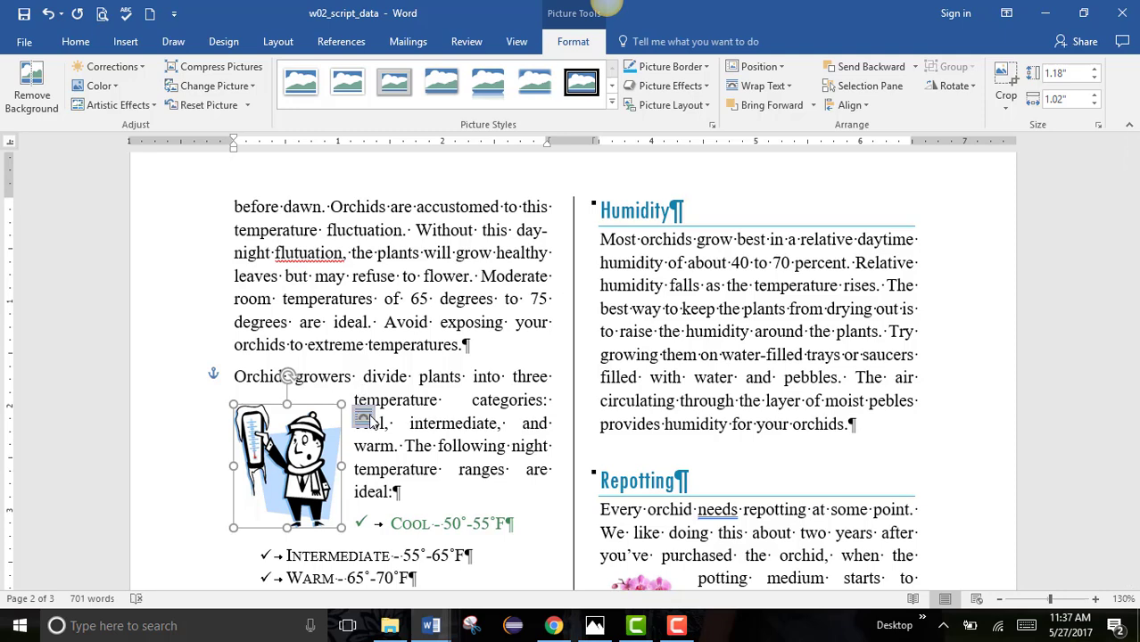
- Set the thermometer picture's wrapping to Top and Bottom and place it between the "ranges are ideal:" line and the Cool list item
left_click(367, 419)
left_click(413, 500)
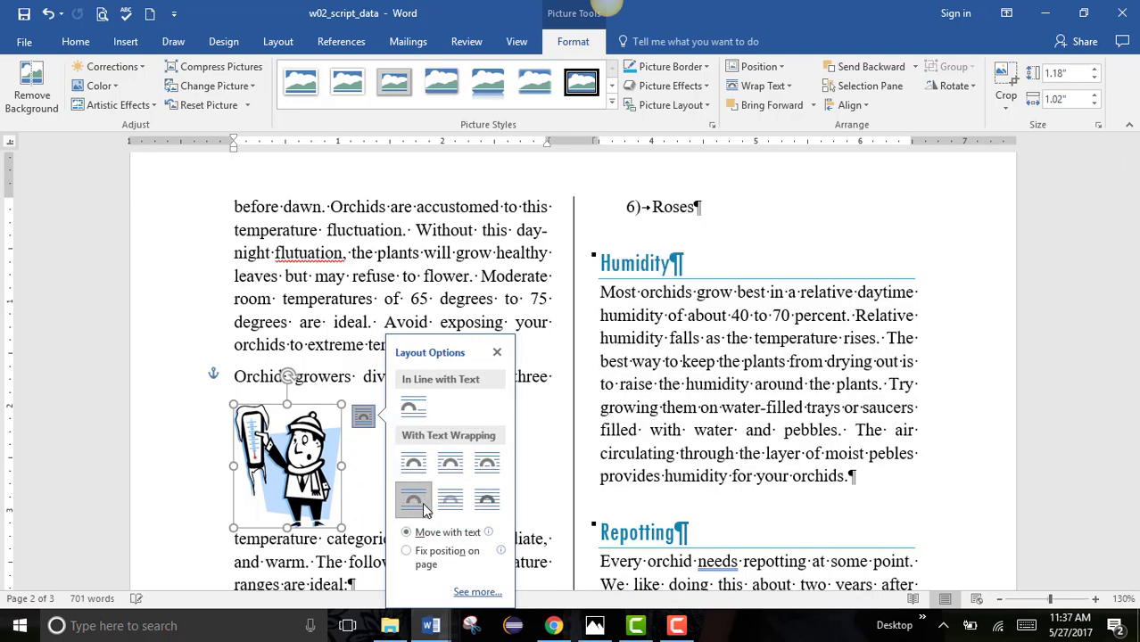
left_click_drag(312, 477, 383, 531)
scroll(384, 530, "down", 2)
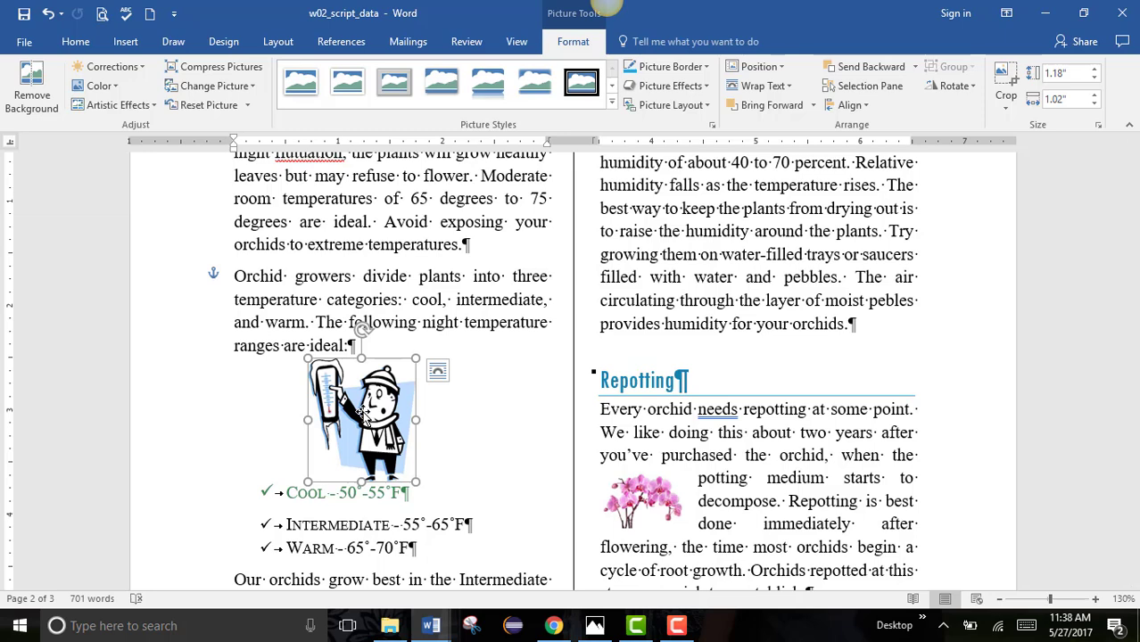
- Examine the color variations and text wrapping options available for the thermometer picture
left_click(118, 85)
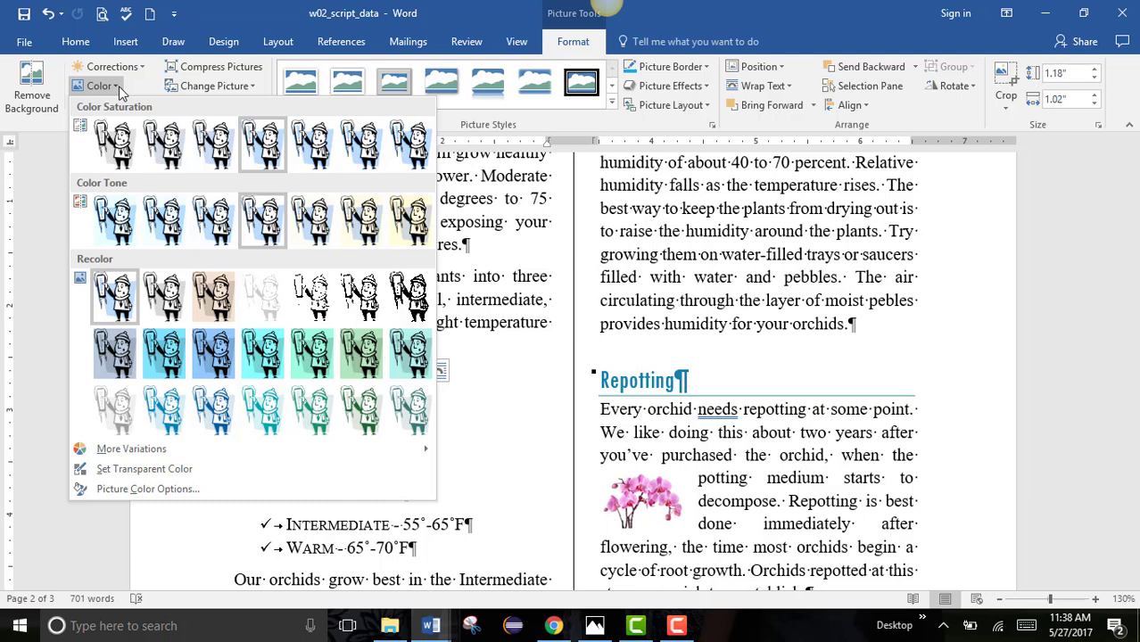
left_click(118, 86)
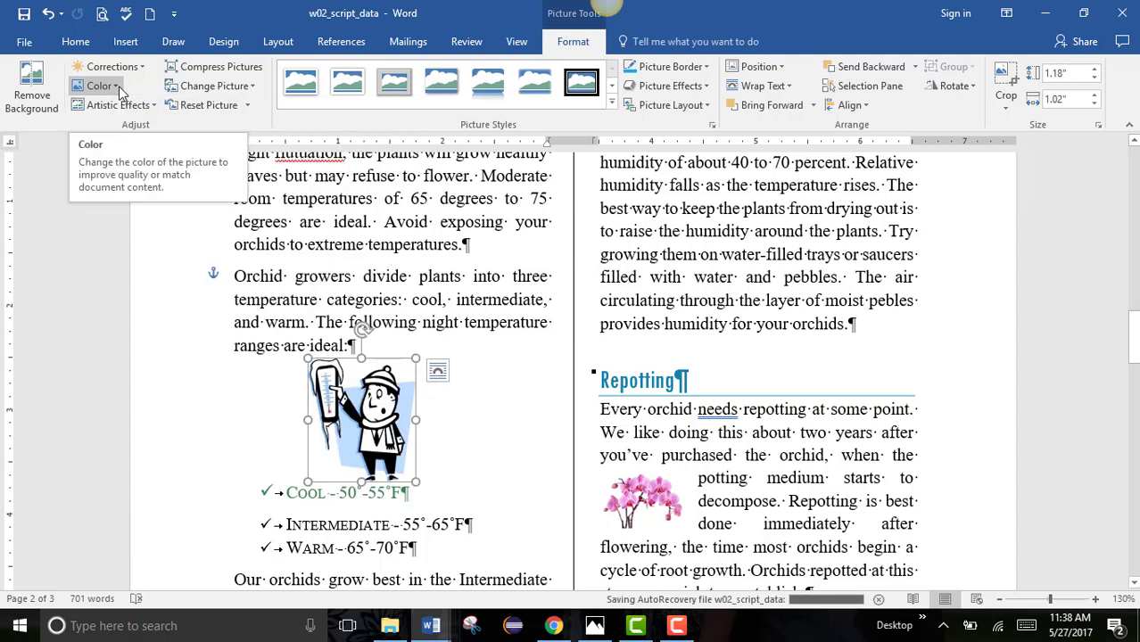
mouse_move(687, 631)
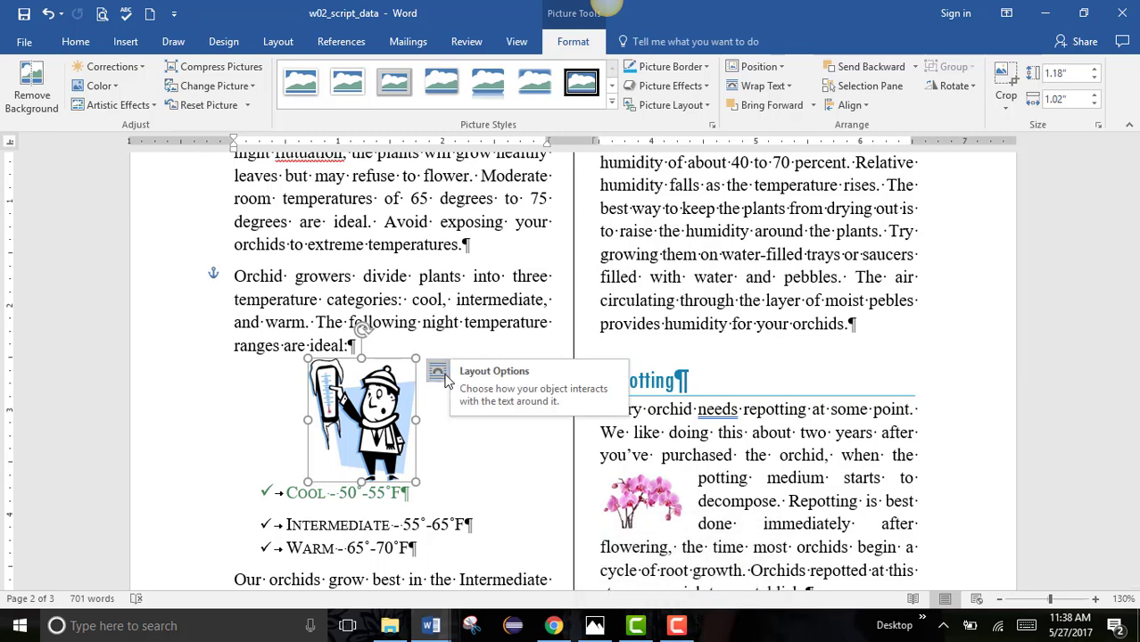
left_click(789, 86)
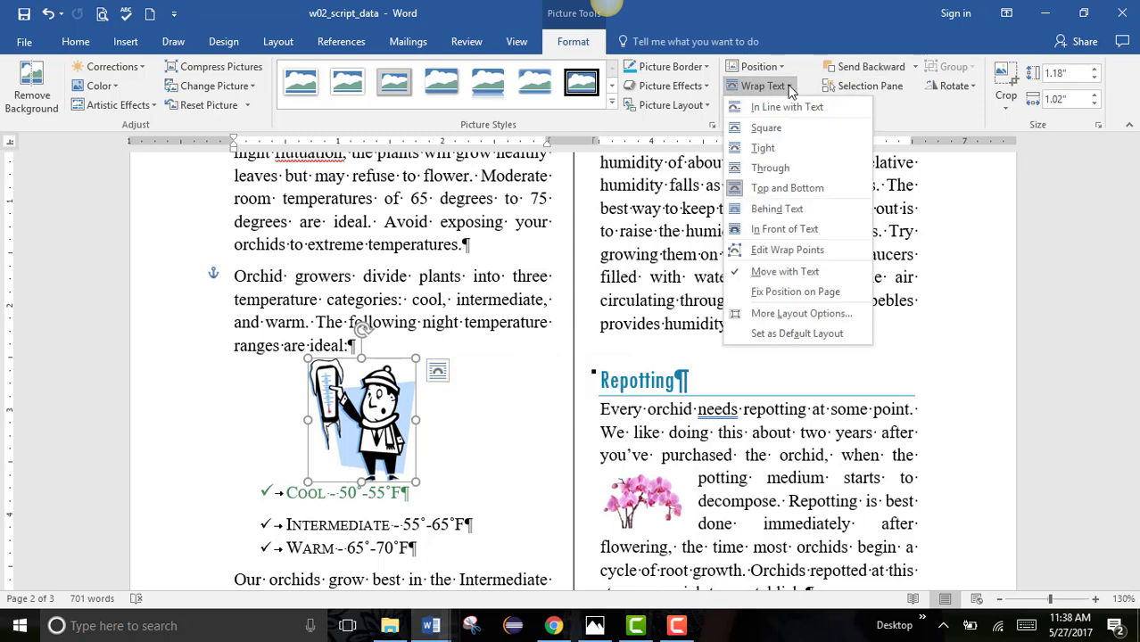